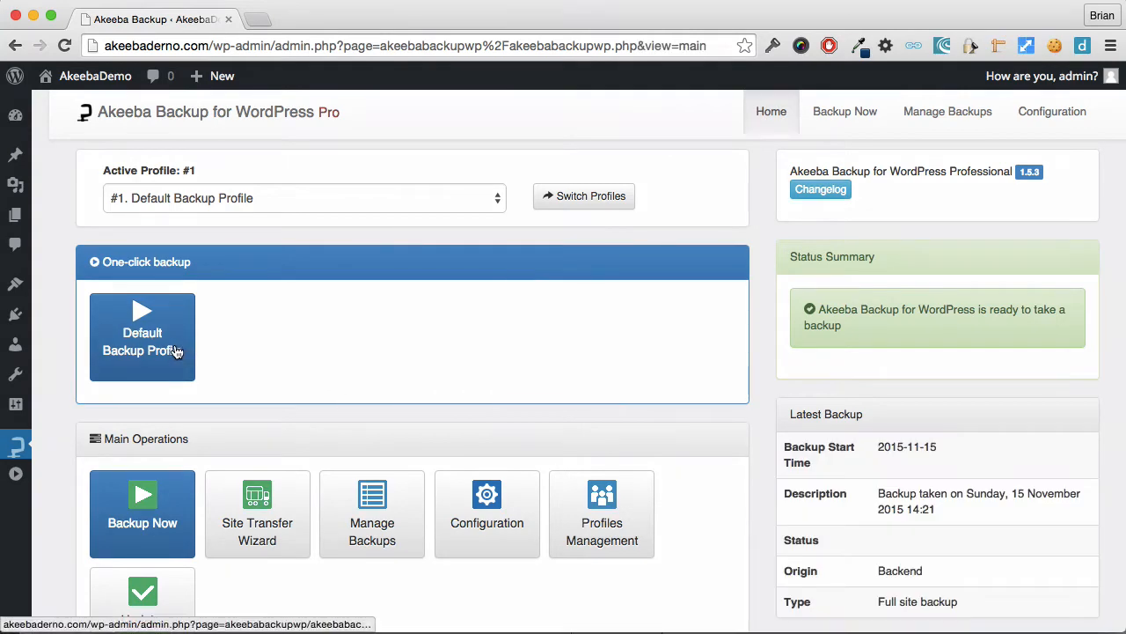
- Back up the site with the Default Backup Profile and download the resulting backup archive through the browser
left_click(176, 351)
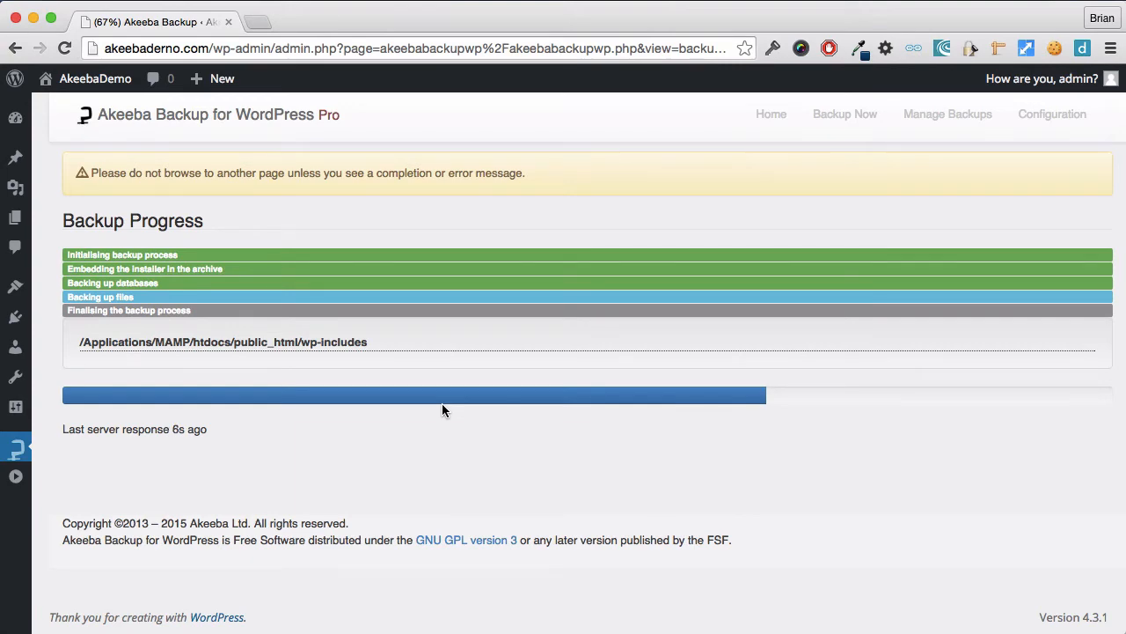
left_click(199, 283)
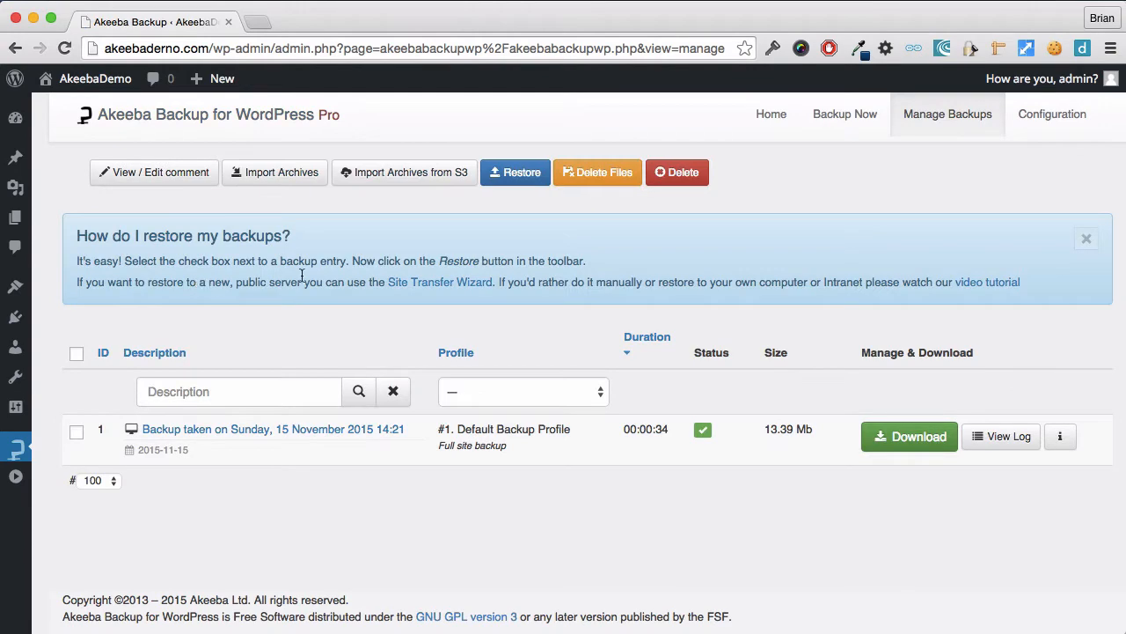
left_click(907, 433)
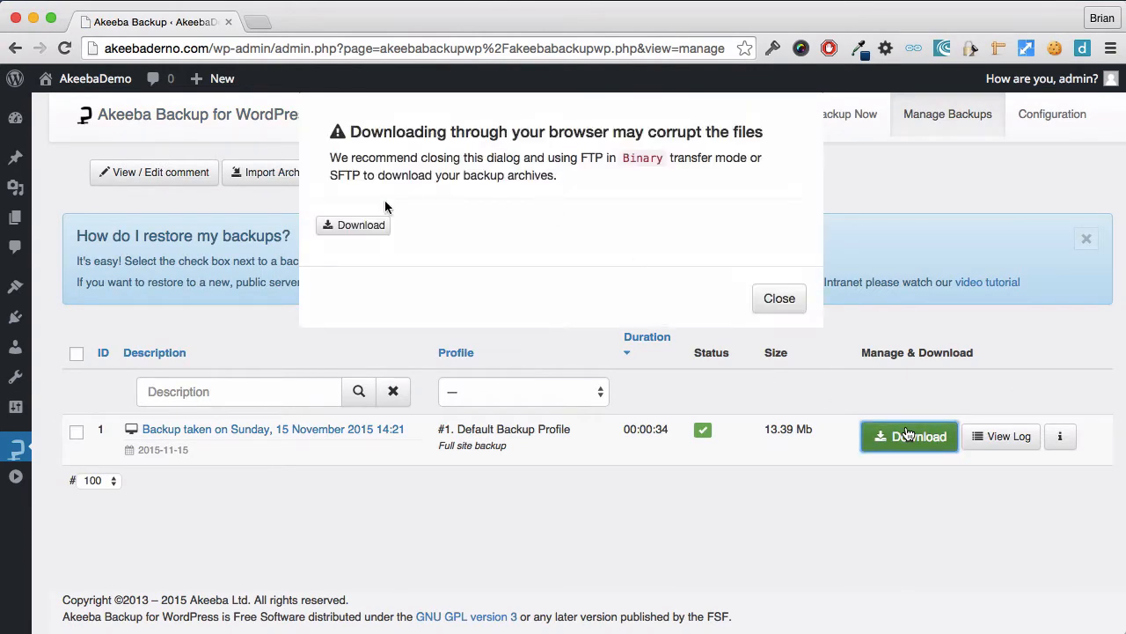
left_click(382, 227)
left_click(736, 306)
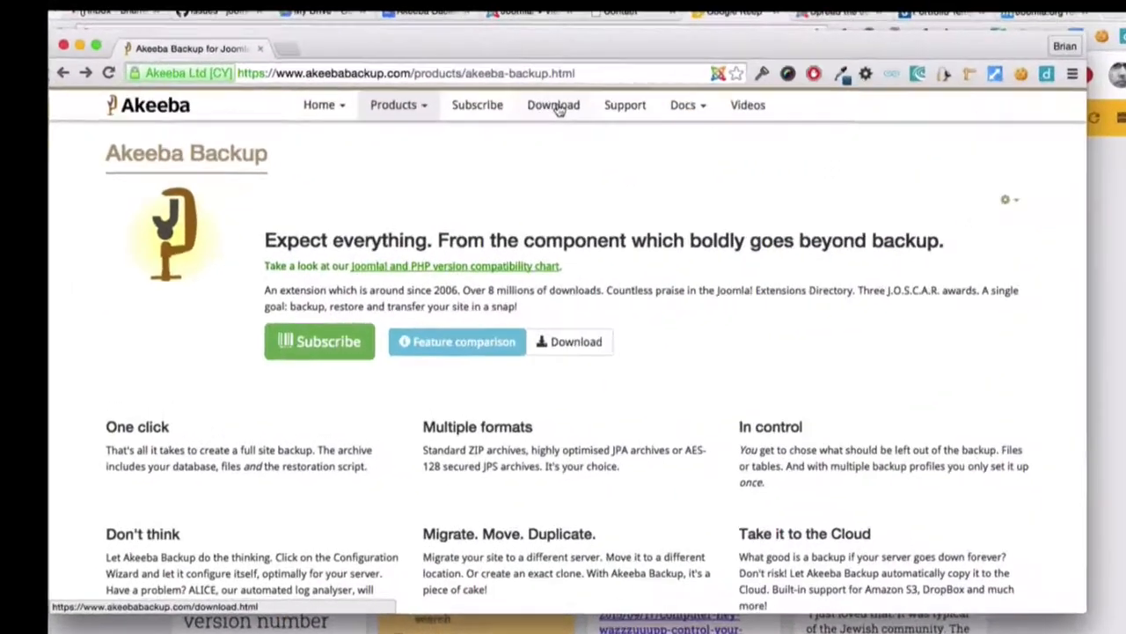
- Download the Akeeba Kickstart Core 4.1.1 package from the Akeeba website and save kickstart-core-4.1.1.zip in the downloads folder
left_click(551, 86)
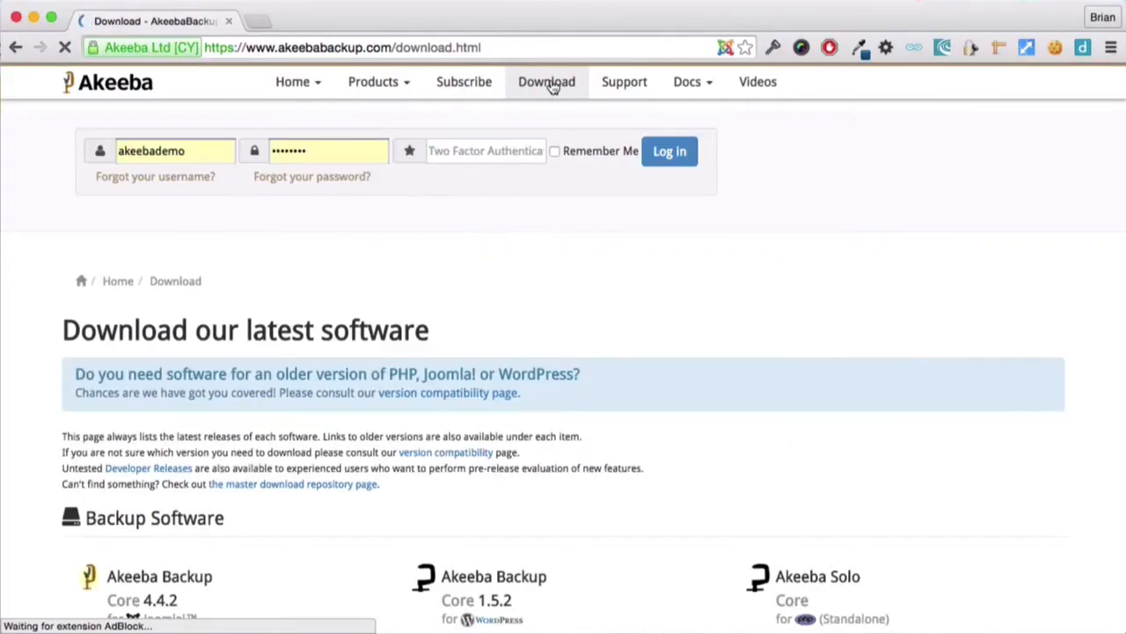
scroll(506, 355, "down", 10)
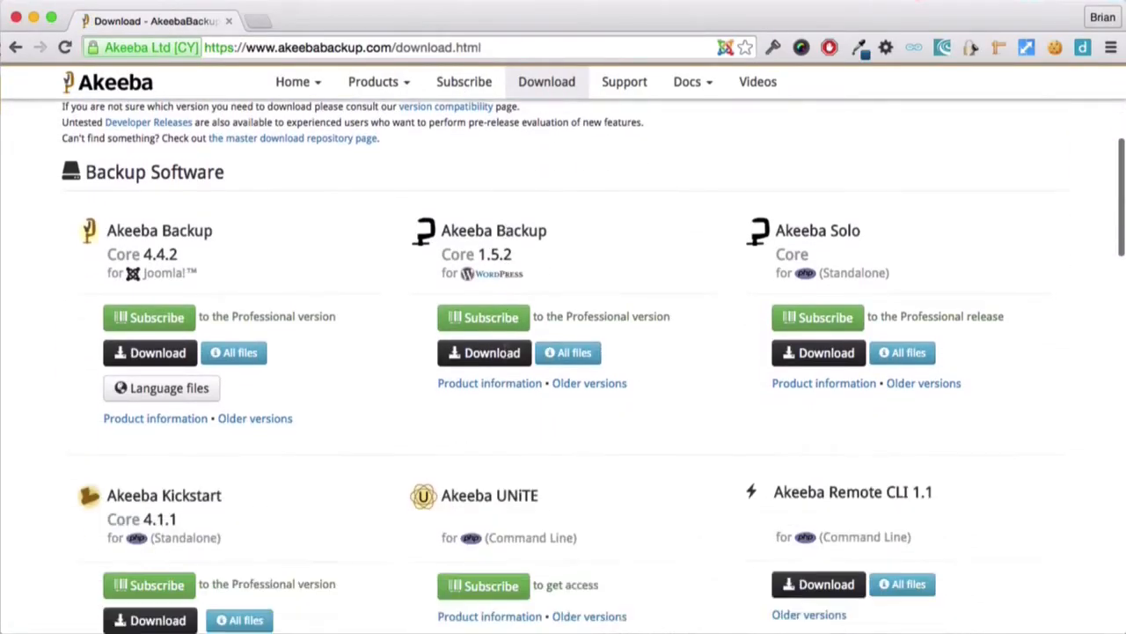
scroll(508, 357, "down", 2)
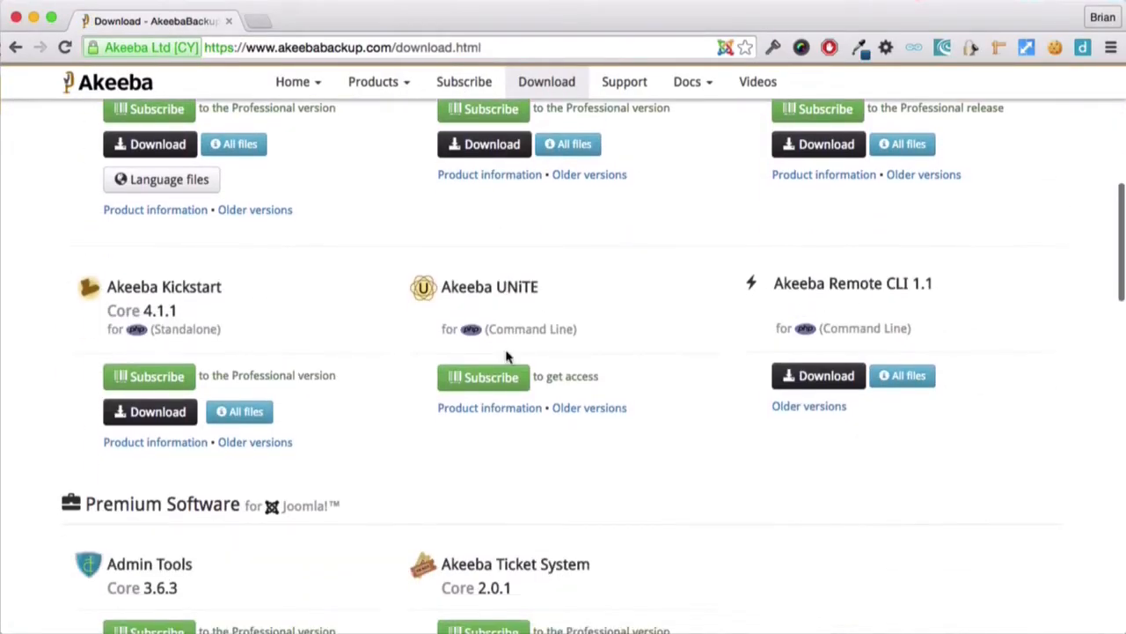
left_click(152, 420)
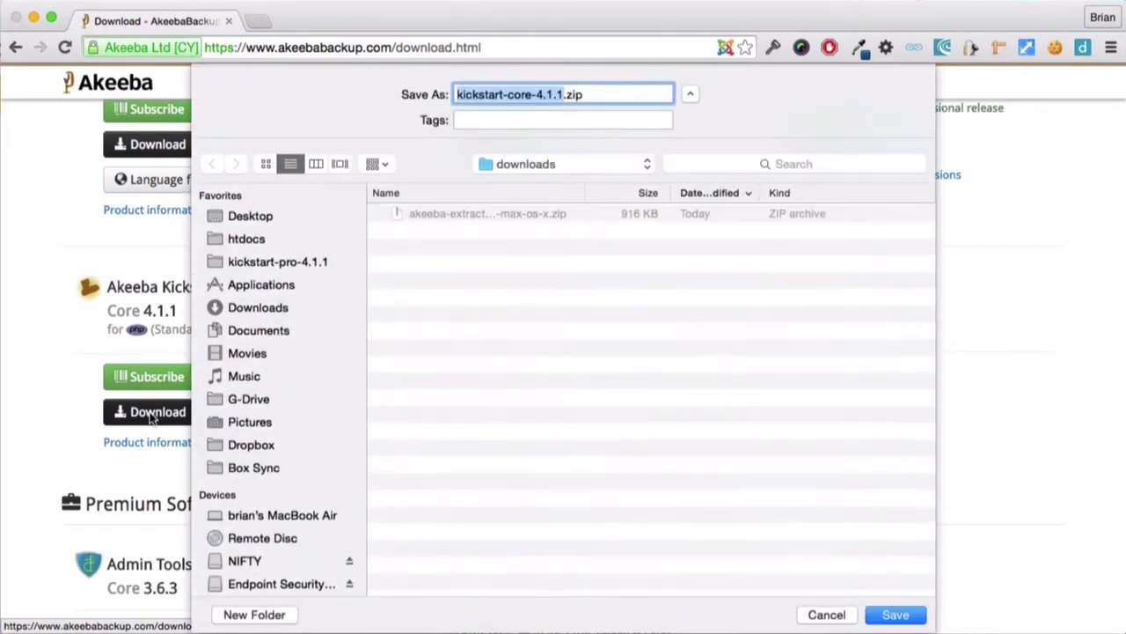
left_click(893, 615)
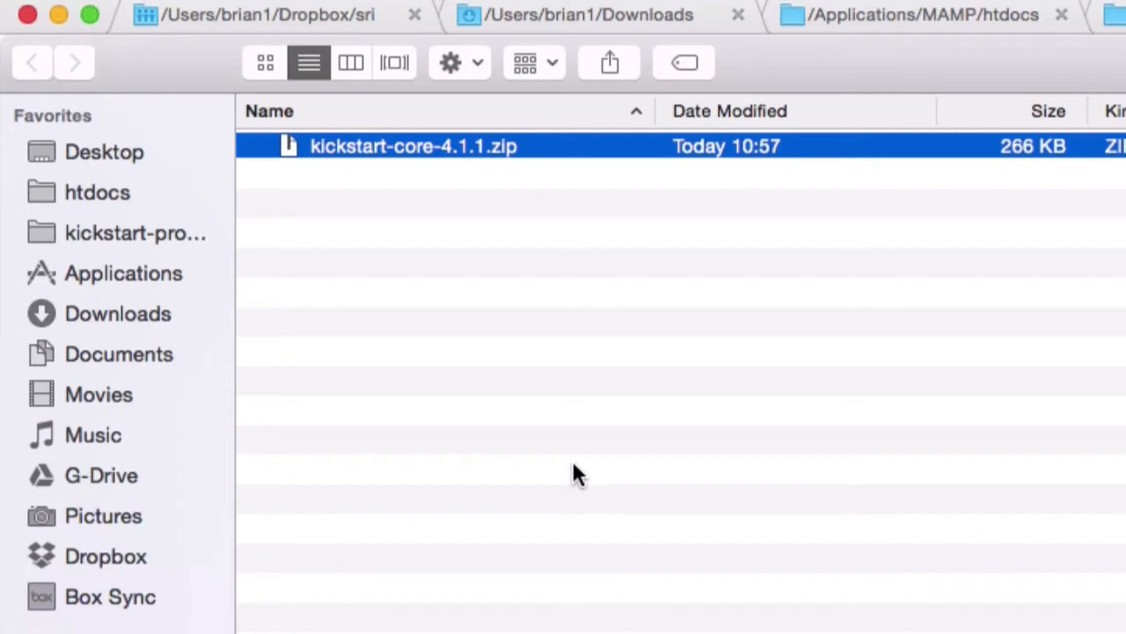
- Extract kickstart-core-4.1.1.zip and open the extracted folder
double_click(469, 147)
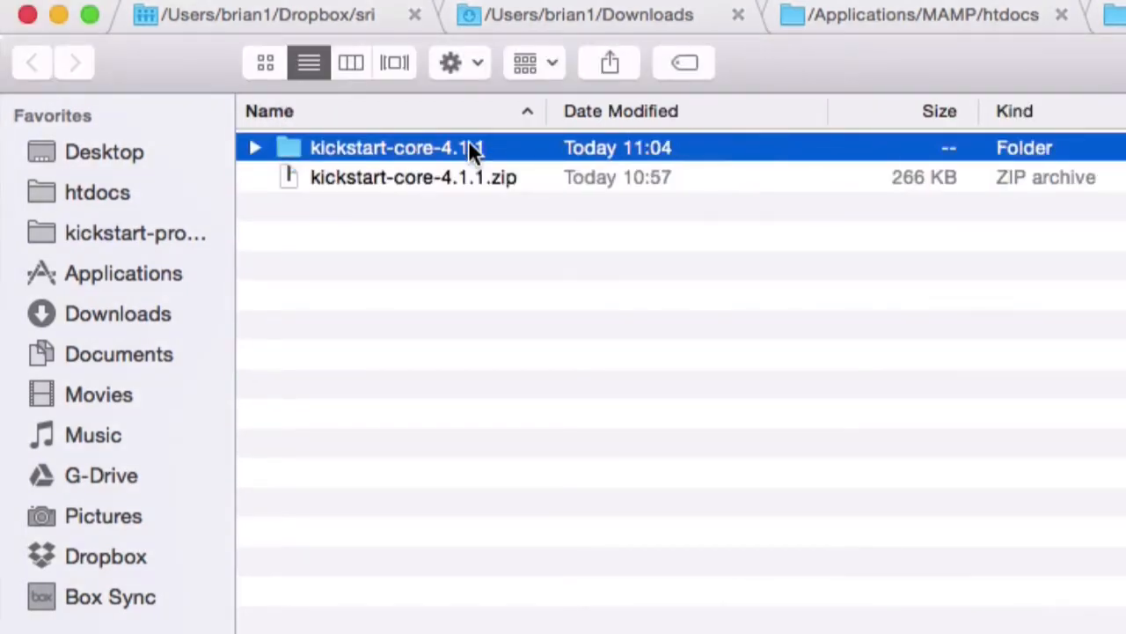
double_click(345, 148)
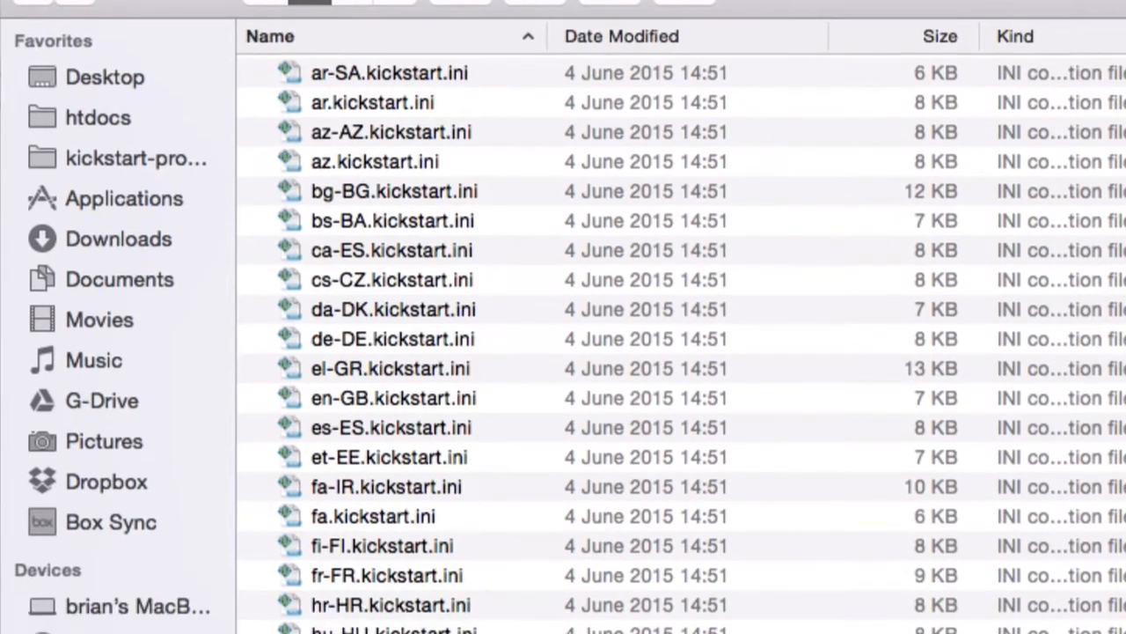
left_click(411, 554)
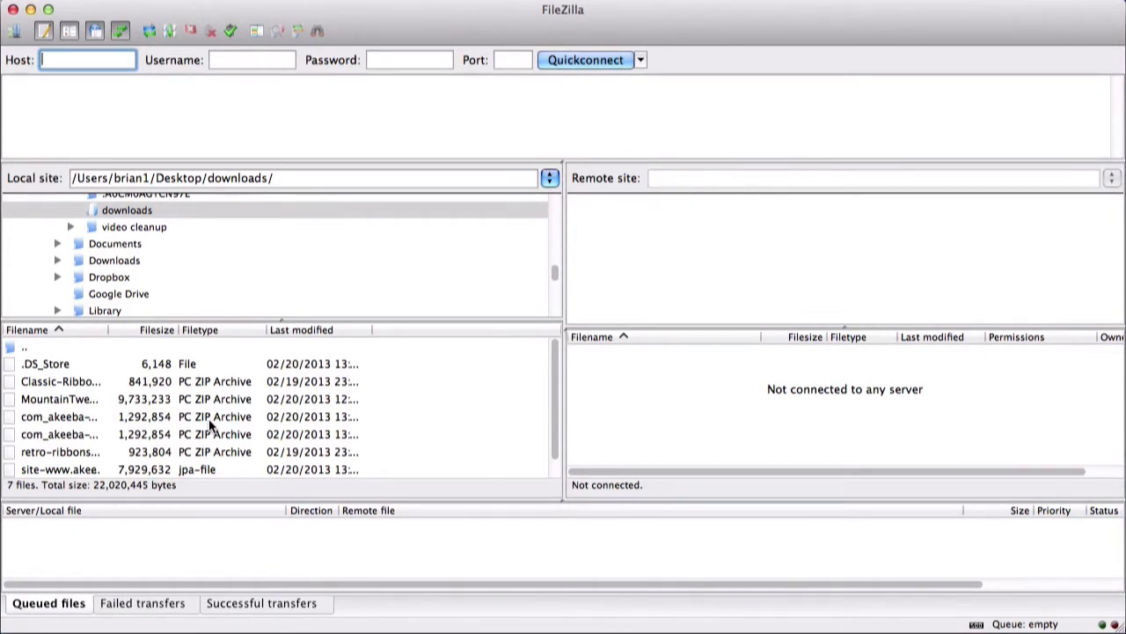
- Switch to FileZilla and connect to the saved AkeebaDemo site
left_click(15, 33)
left_click(366, 197)
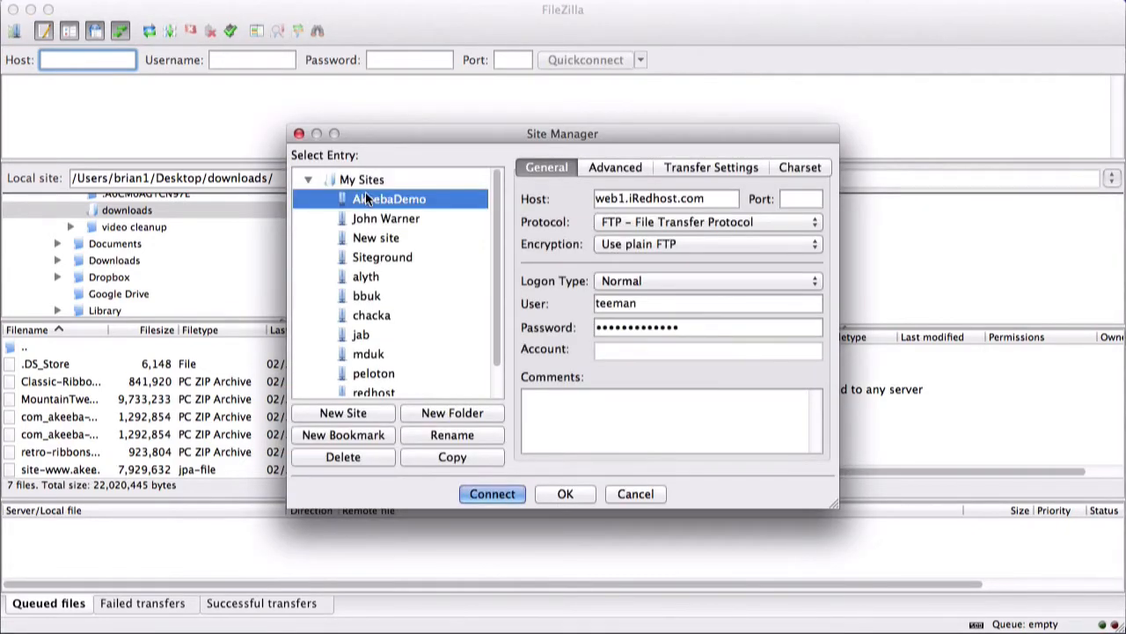
left_click(476, 493)
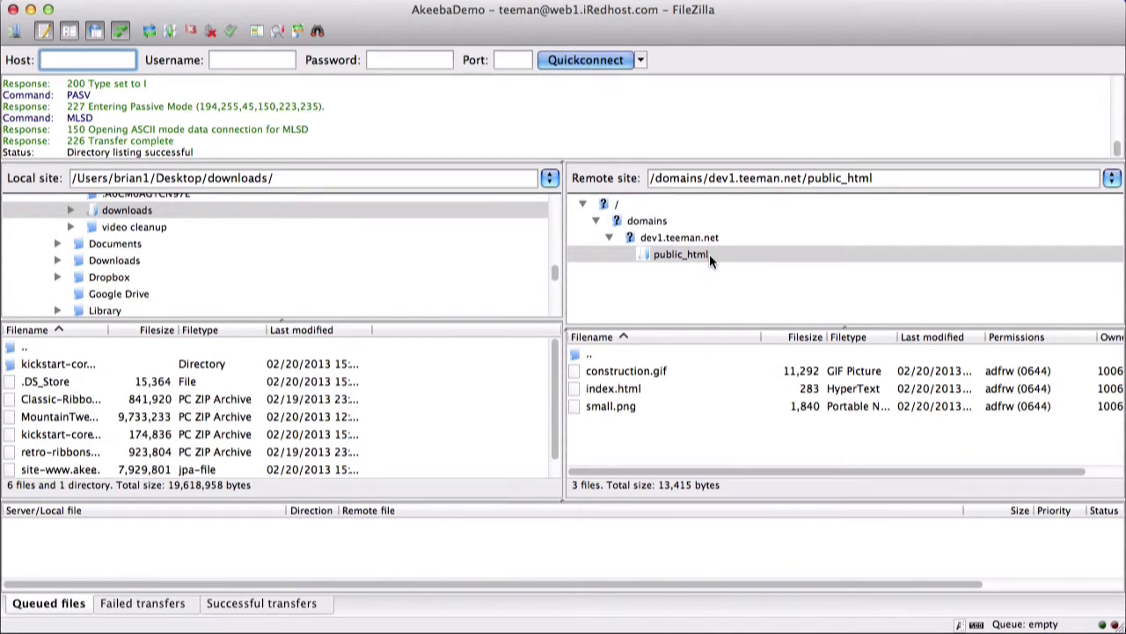
- Upload the site backup .jpa archive from the local downloads folder to the server's public_html folder
scroll(399, 395, "down", 1)
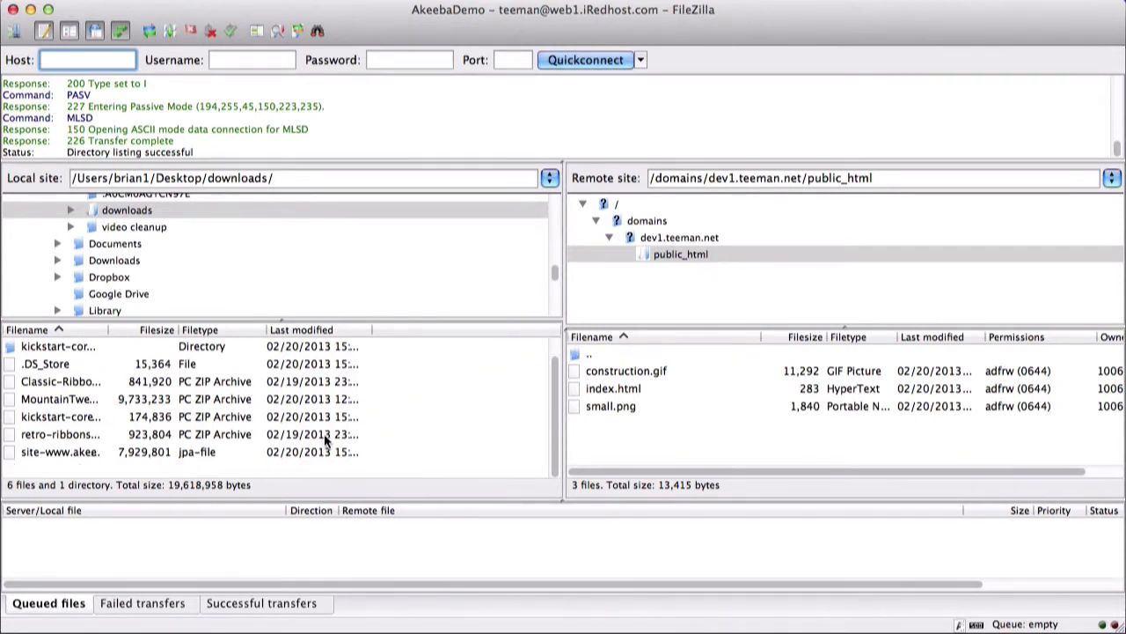
left_click(130, 451)
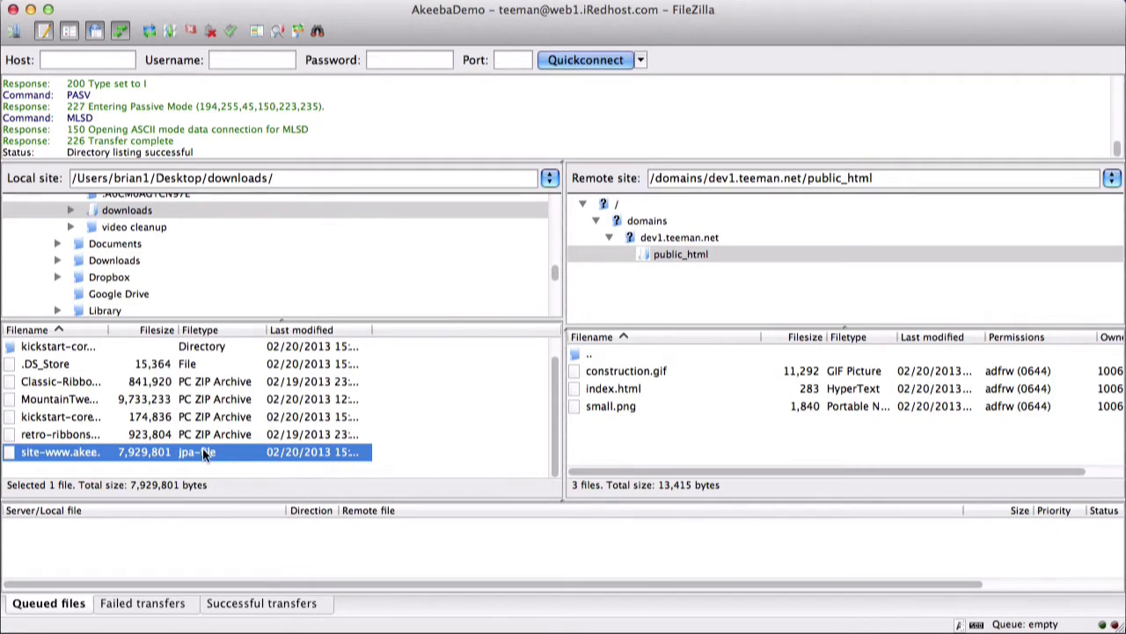
left_click_drag(201, 453, 646, 449)
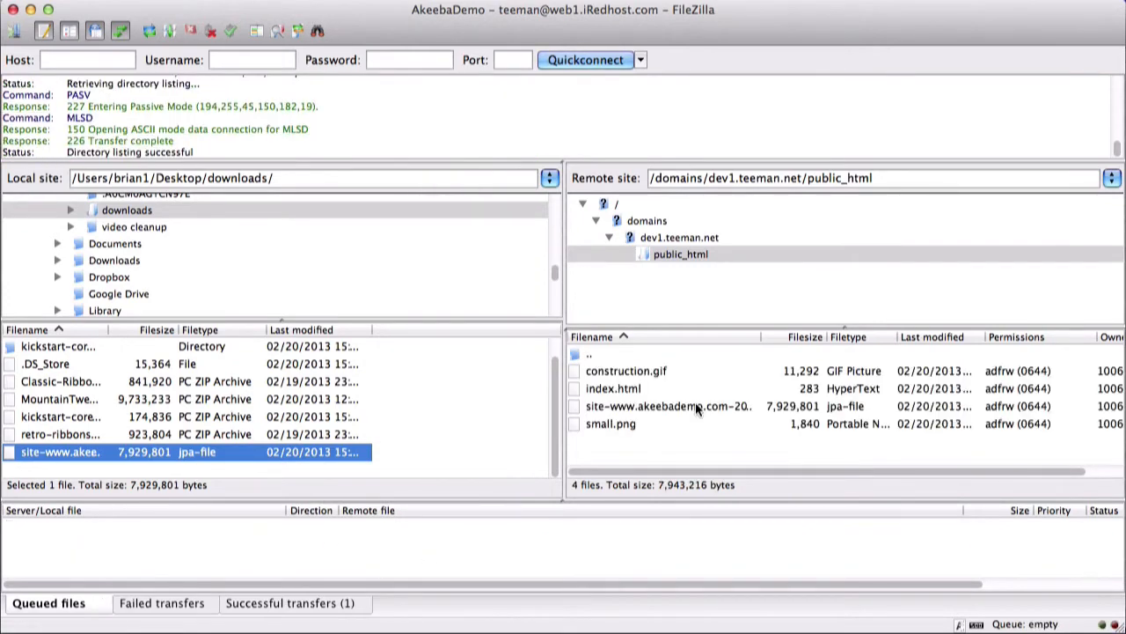
- Upload kickstart.php from the local kickstart-core-3.6.0 folder to the server's public_html folder
double_click(53, 348)
scroll(78, 400, "down", 10)
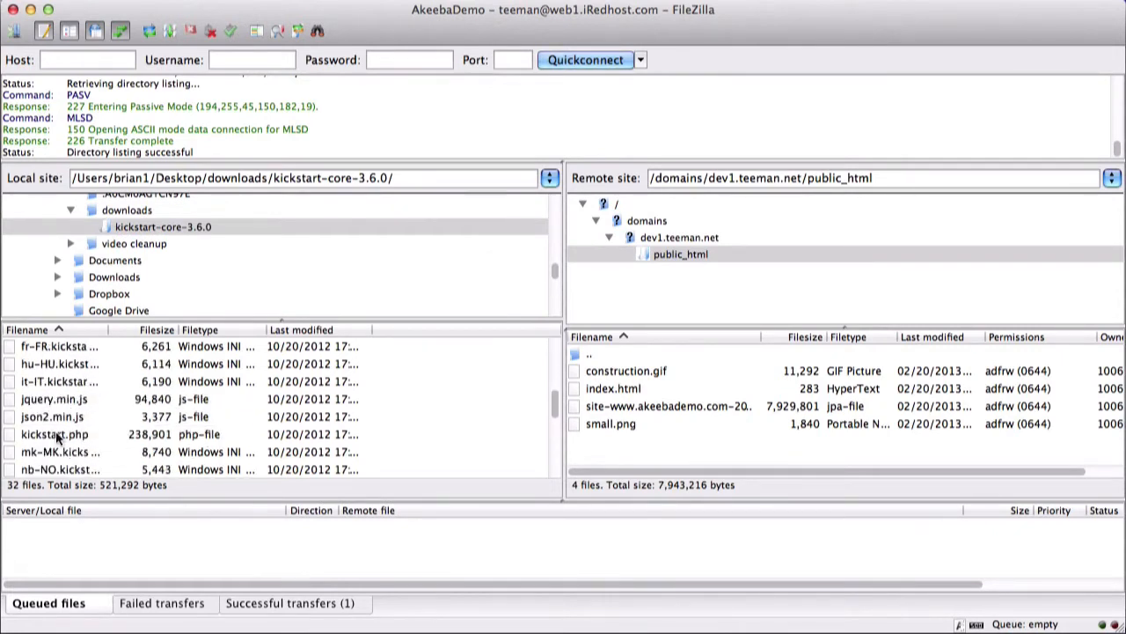
left_click(57, 436)
left_click_drag(57, 435, 633, 451)
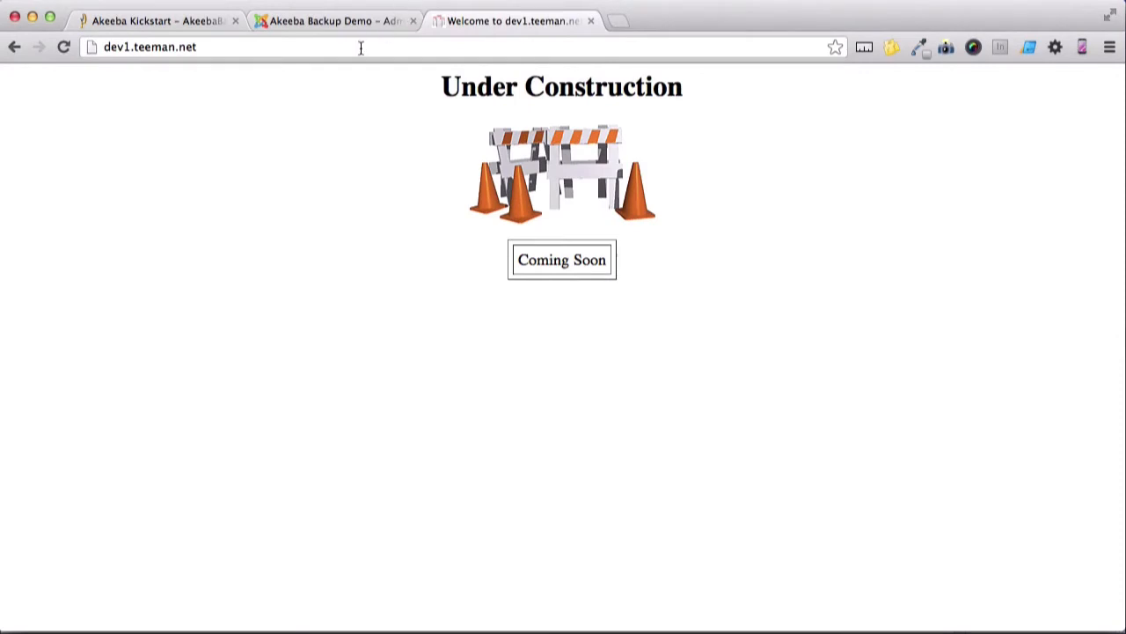
- Switch to the browser, load dev1.teeman.net/kickstart.php and close the introductory Kickstart message
left_click(359, 47)
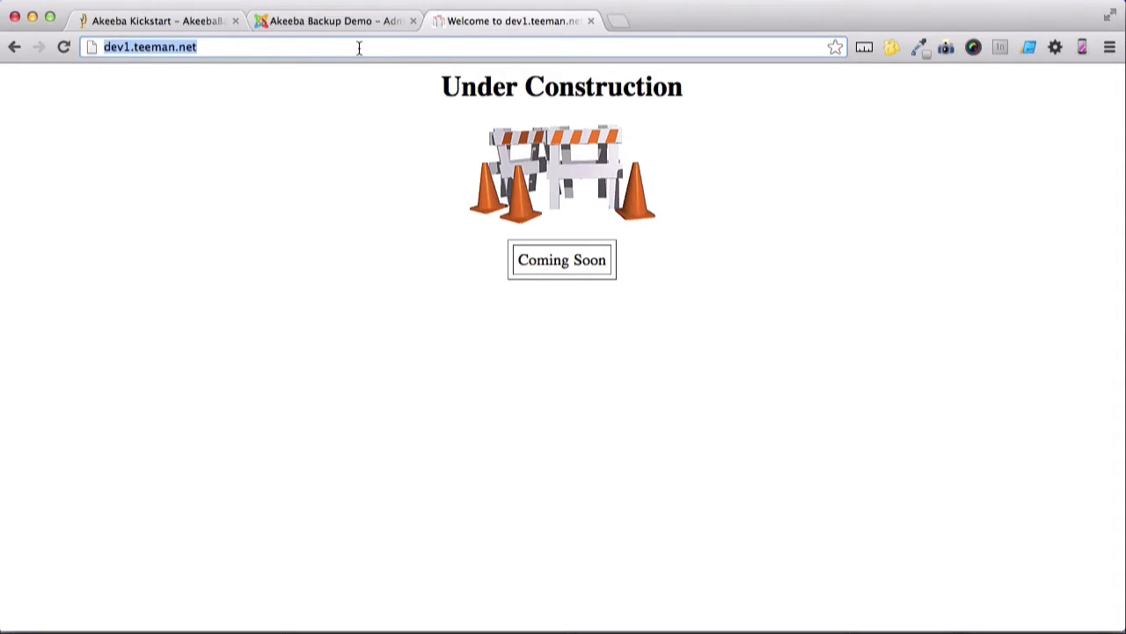
key("Return")
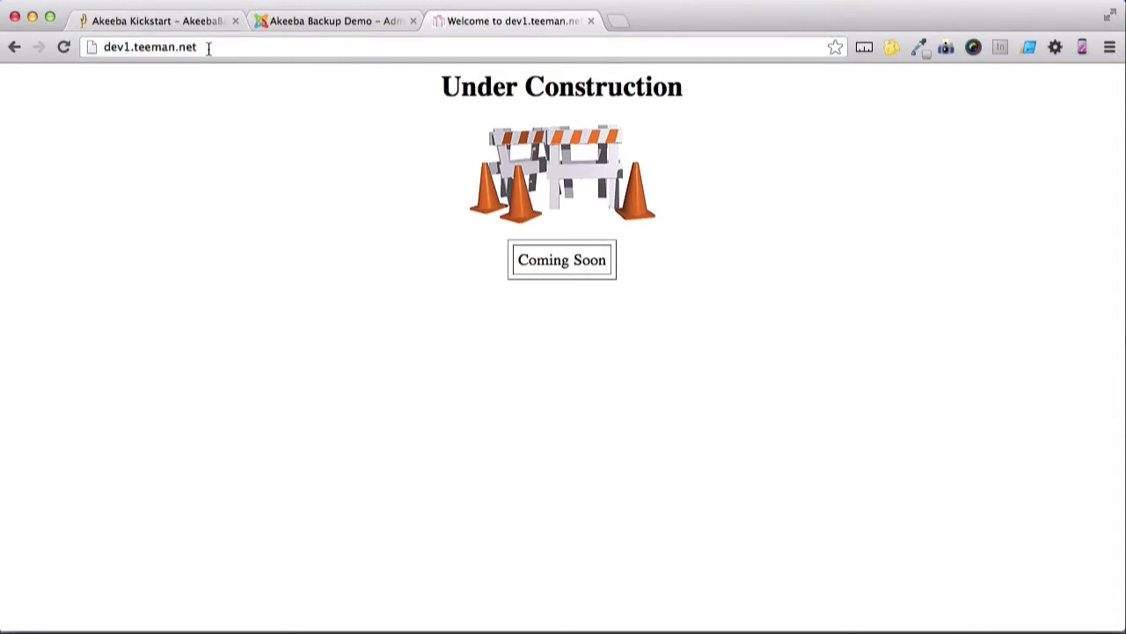
left_click(208, 49)
left_click(216, 47)
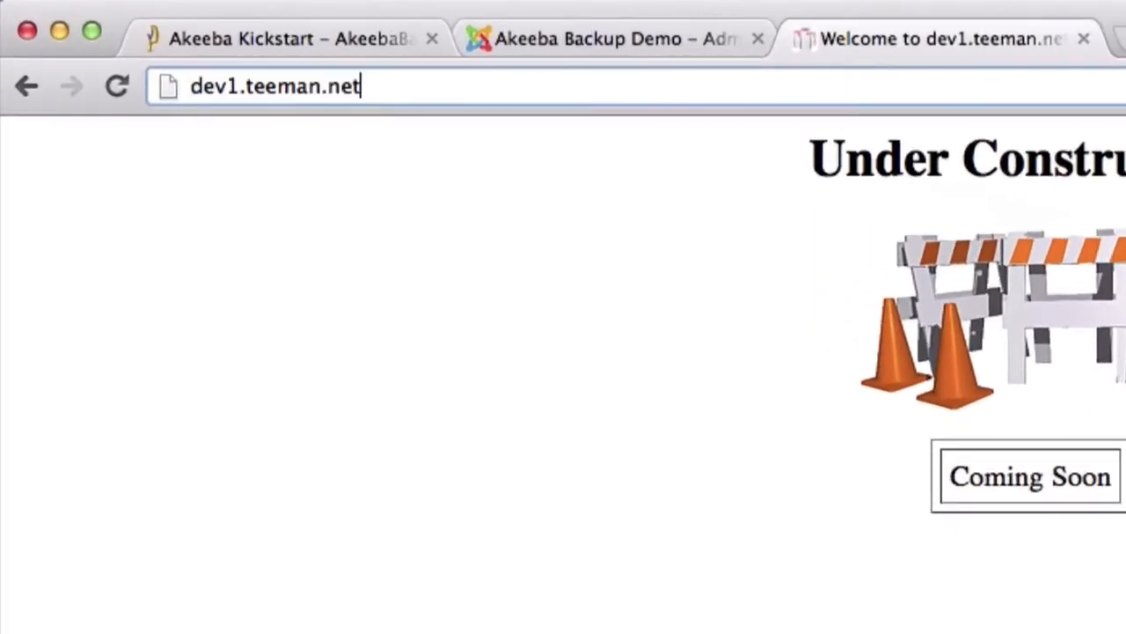
type("/kickstart.p")
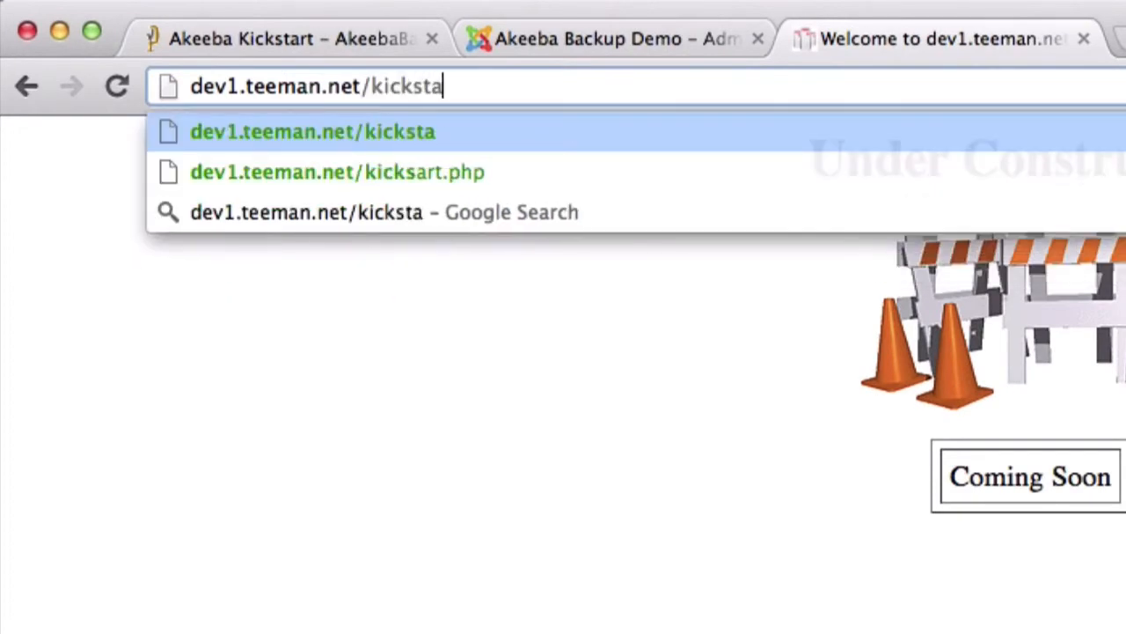
type("hp")
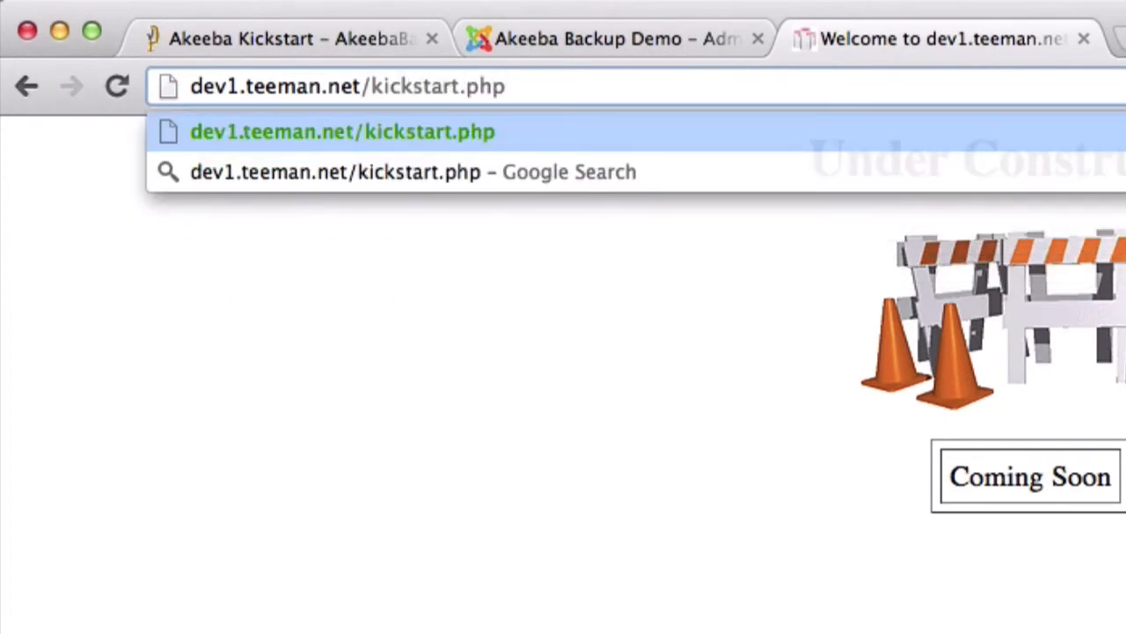
key("Return")
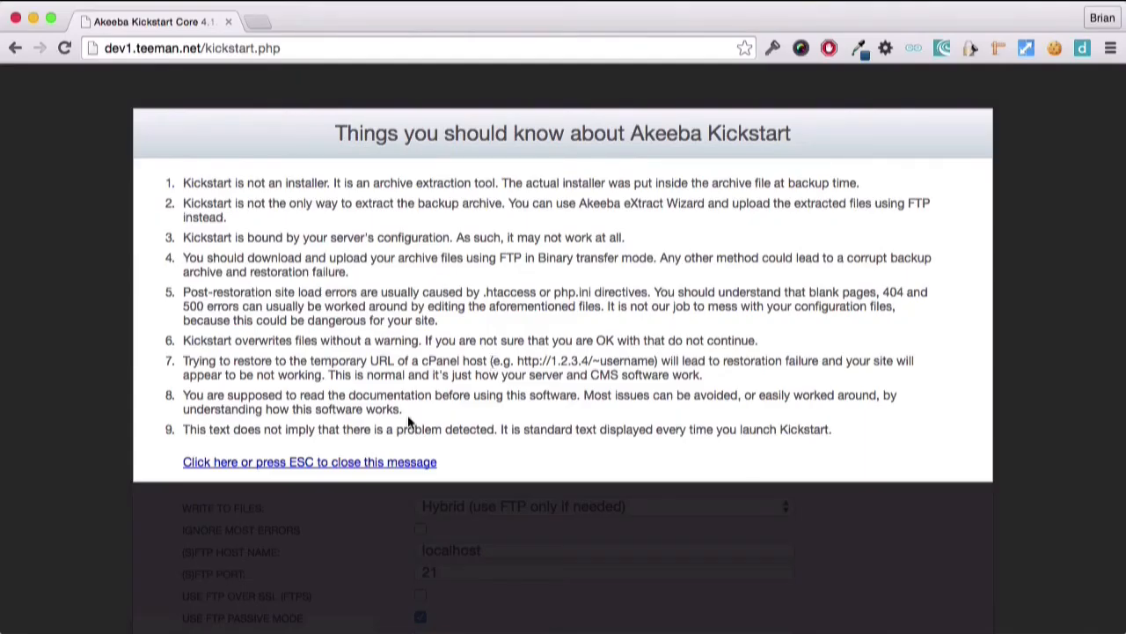
left_click(367, 463)
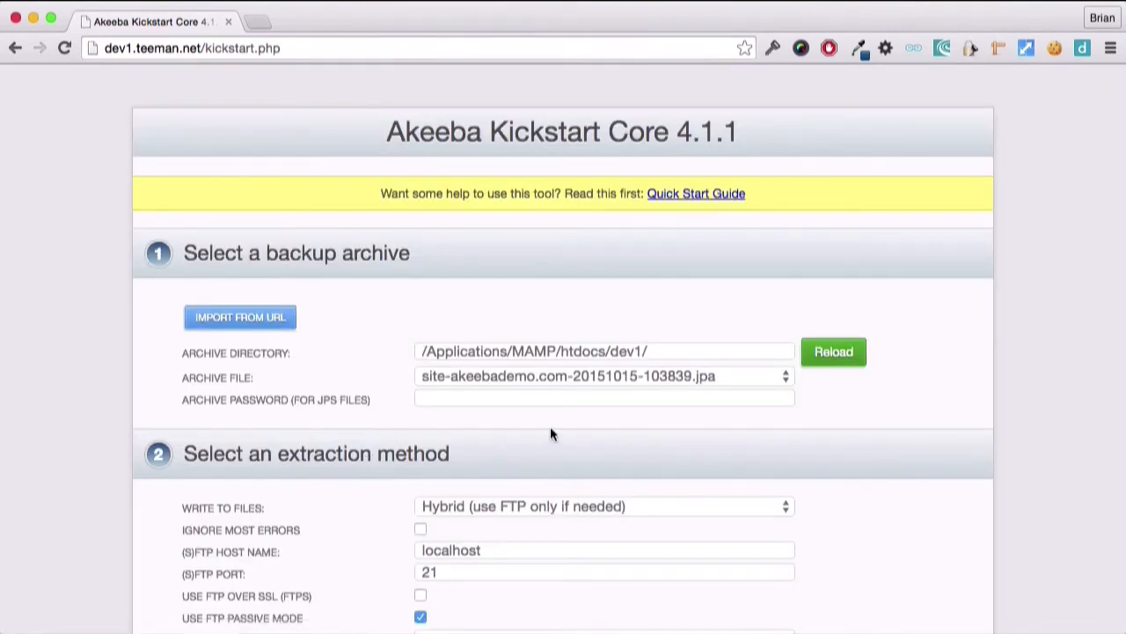
- Extract the archive site-akeebademo.com-20151015-103839.jpa with files written by the Hybrid (use FTP only if needed) method
left_click(627, 376)
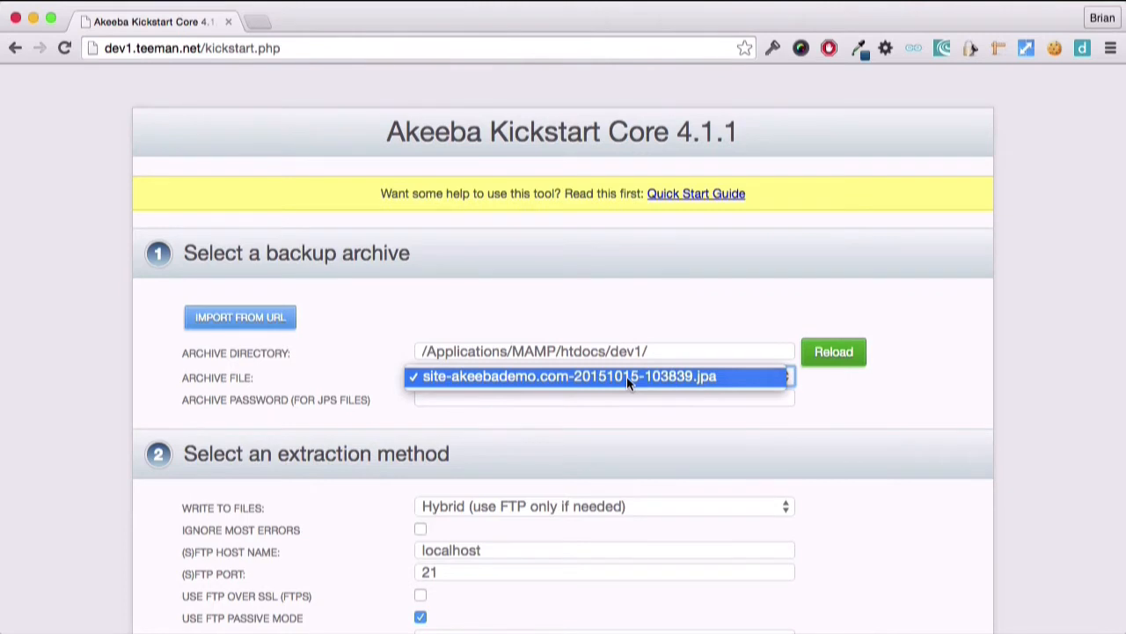
left_click(626, 375)
scroll(625, 417, "down", 2)
left_click(625, 417)
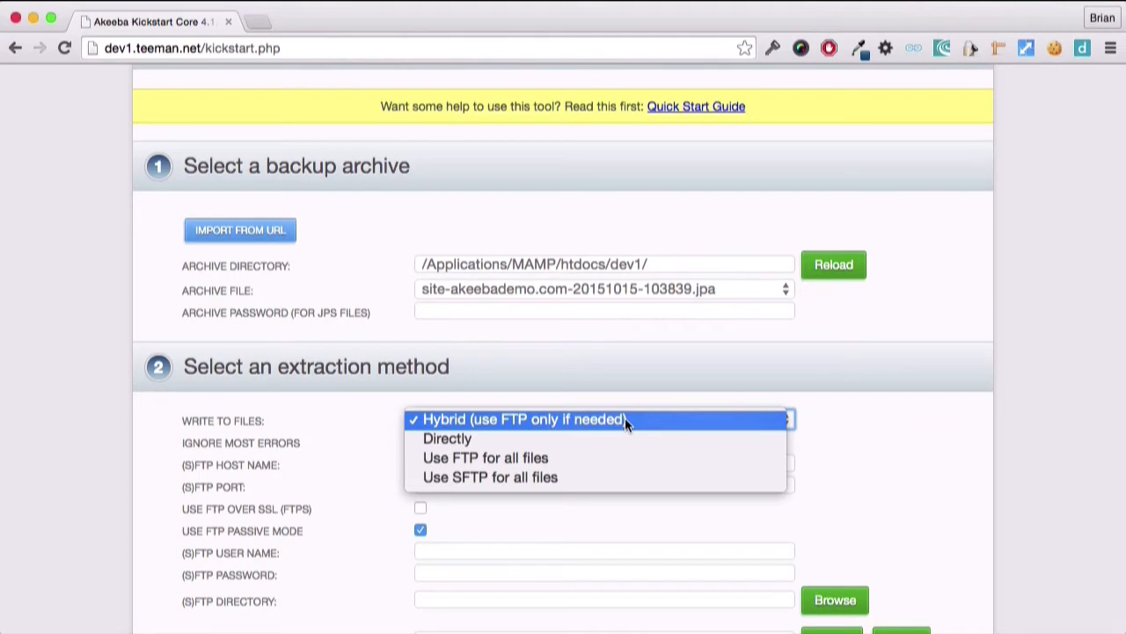
left_click(624, 417)
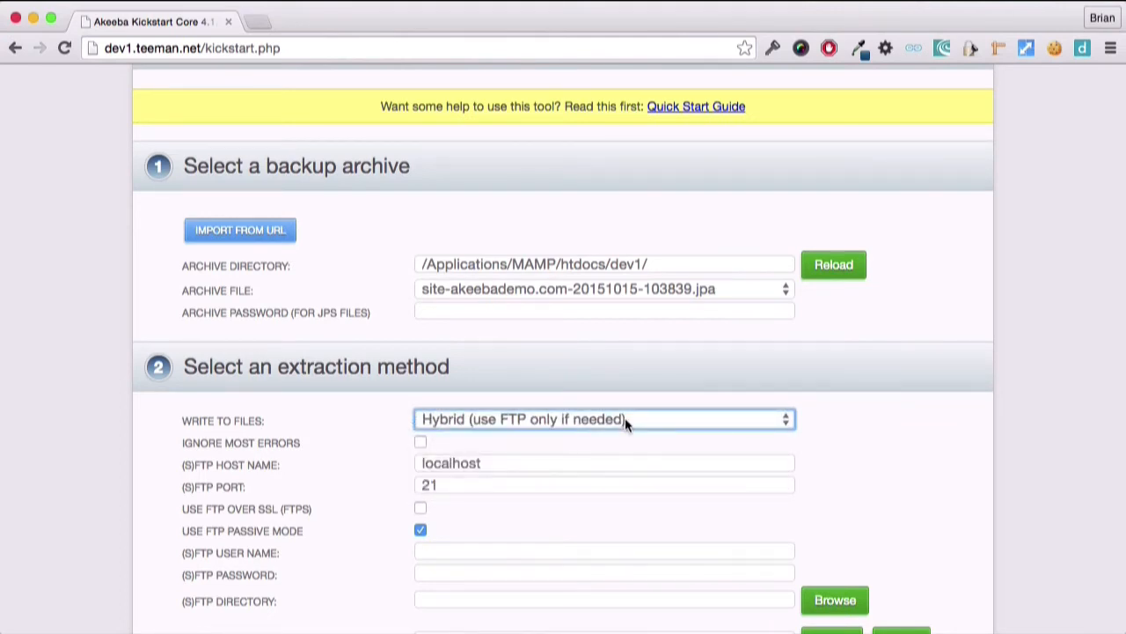
scroll(625, 421, "down", 10)
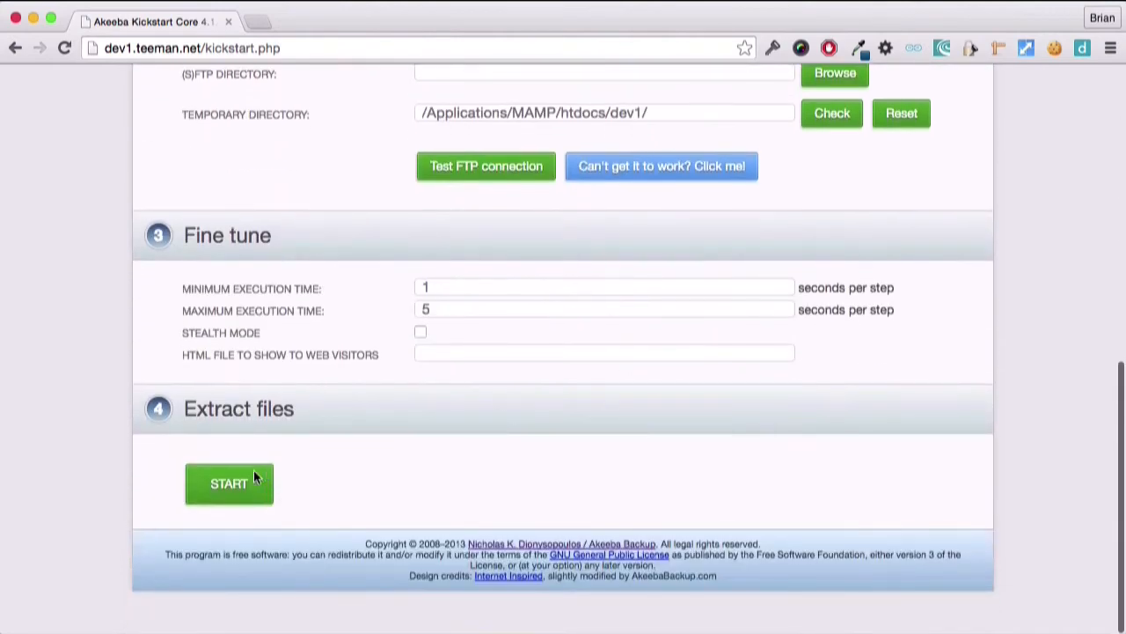
left_click(231, 479)
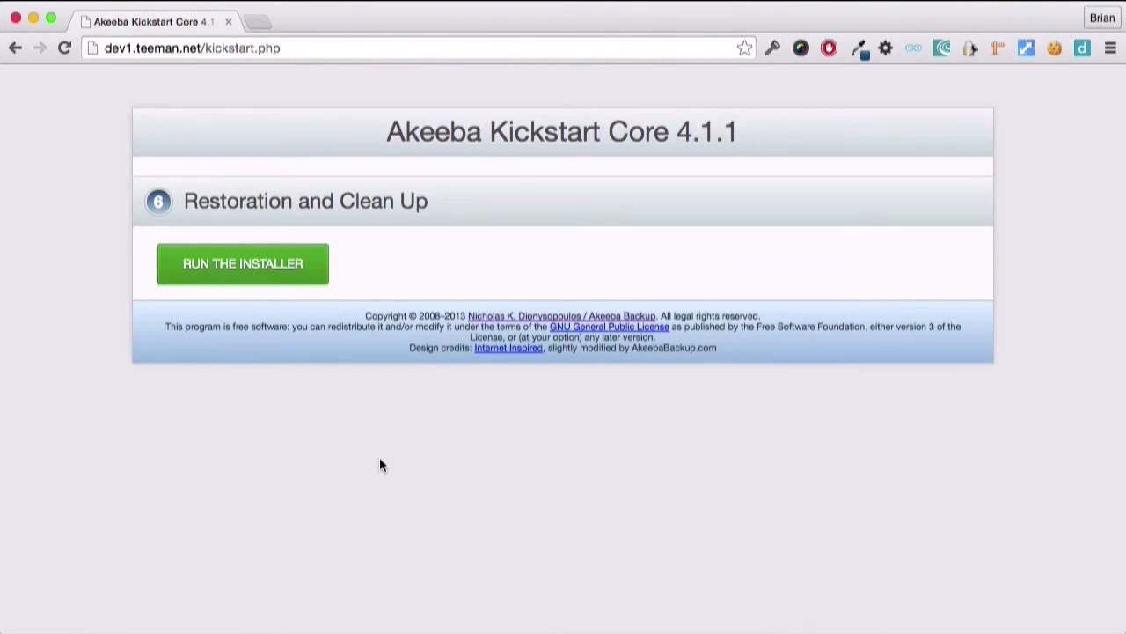
- Run the restoration installer and continue past the pre-installation check to the database restoration page
left_click(276, 274)
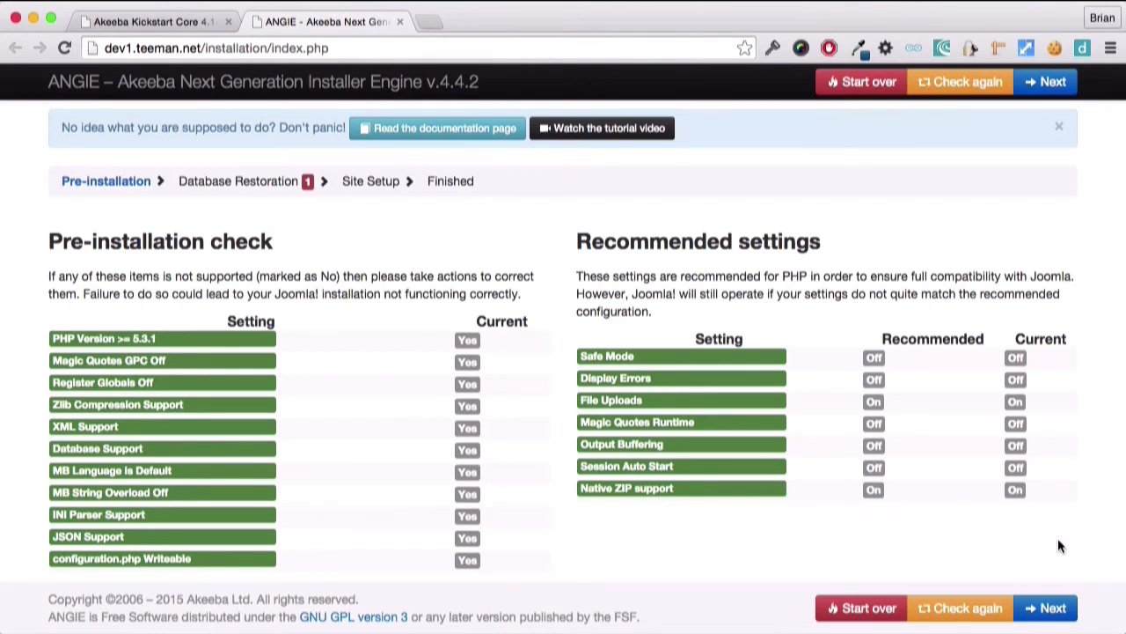
left_click(1047, 608)
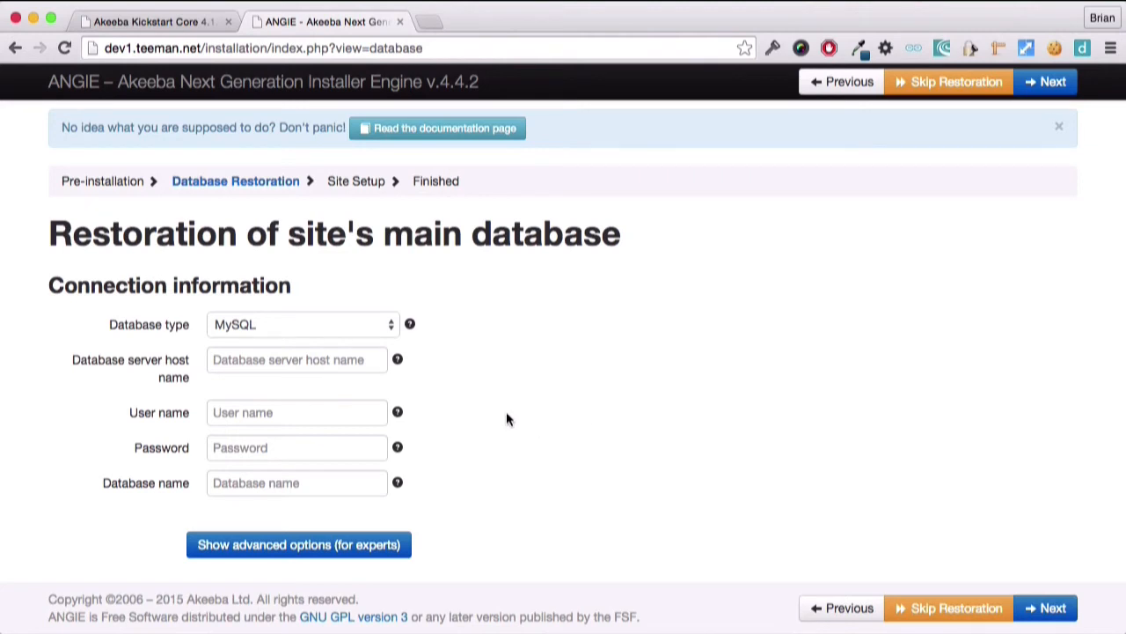
- Restore the main database using host localhost, user root, the database password and database name akeebademo, and proceed to site setup
left_click(338, 349)
type("localhost")
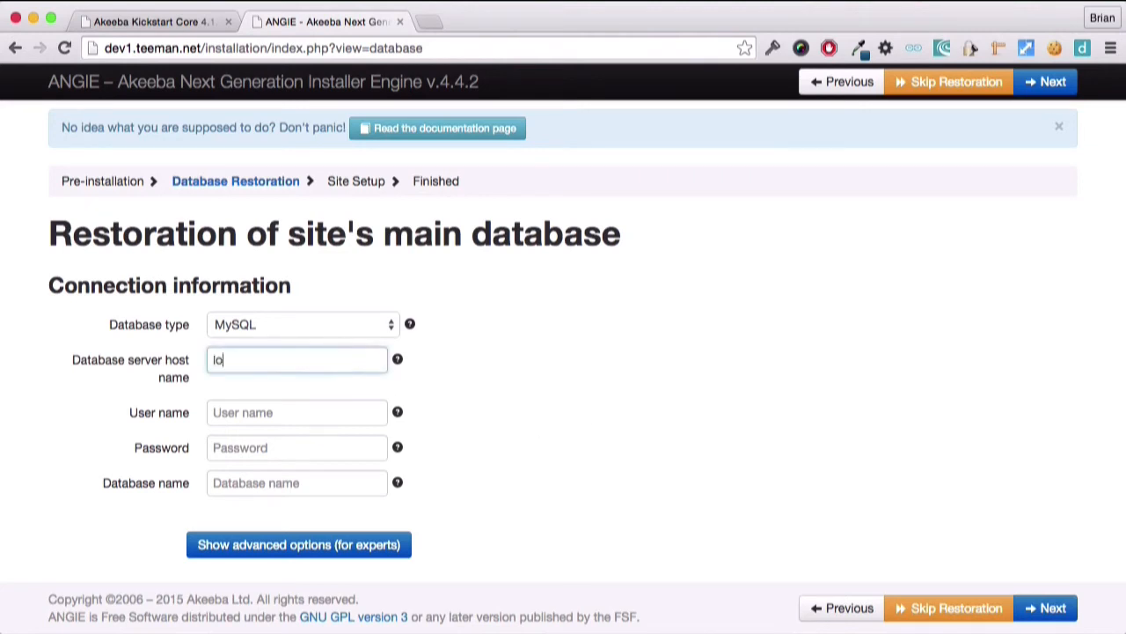
key("Tab")
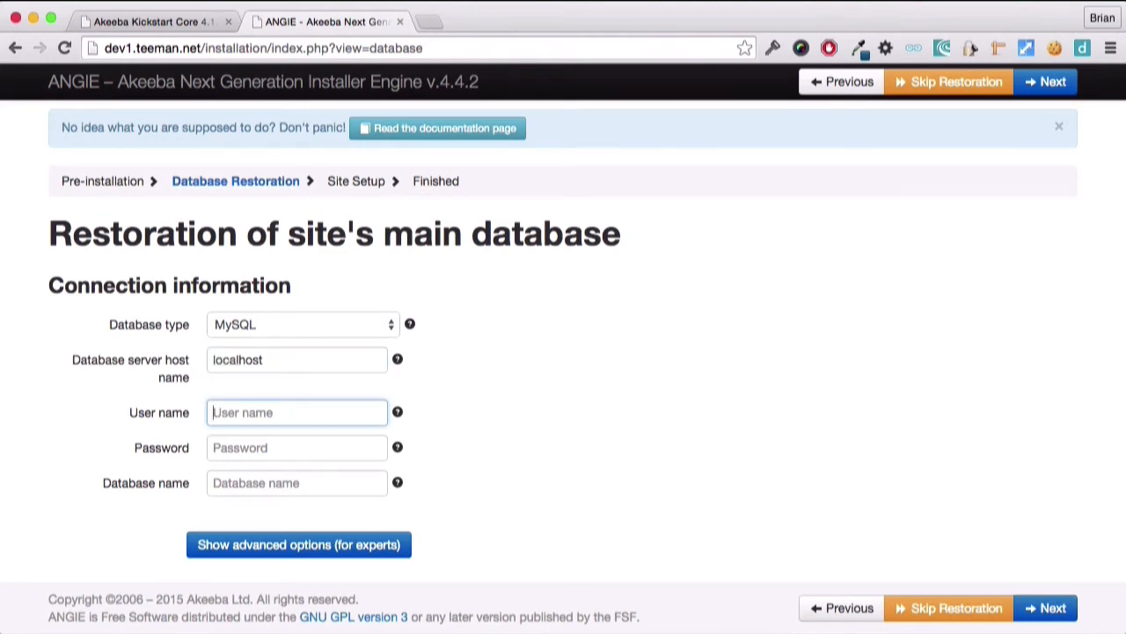
type("root")
key("Tab")
type("root")
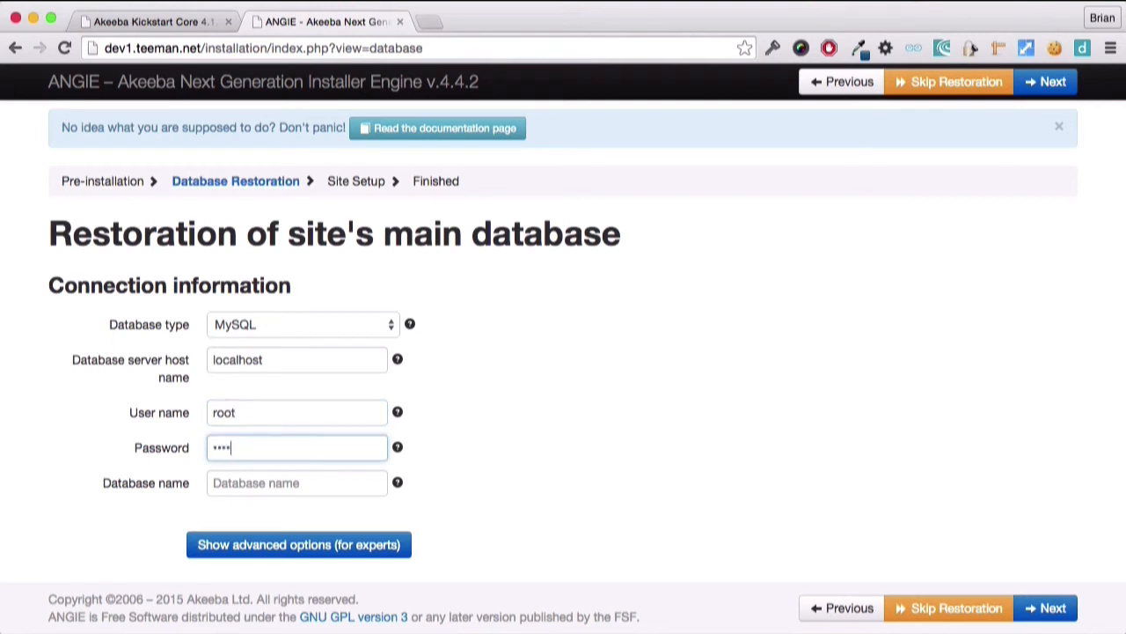
key("Tab")
type("akeeb")
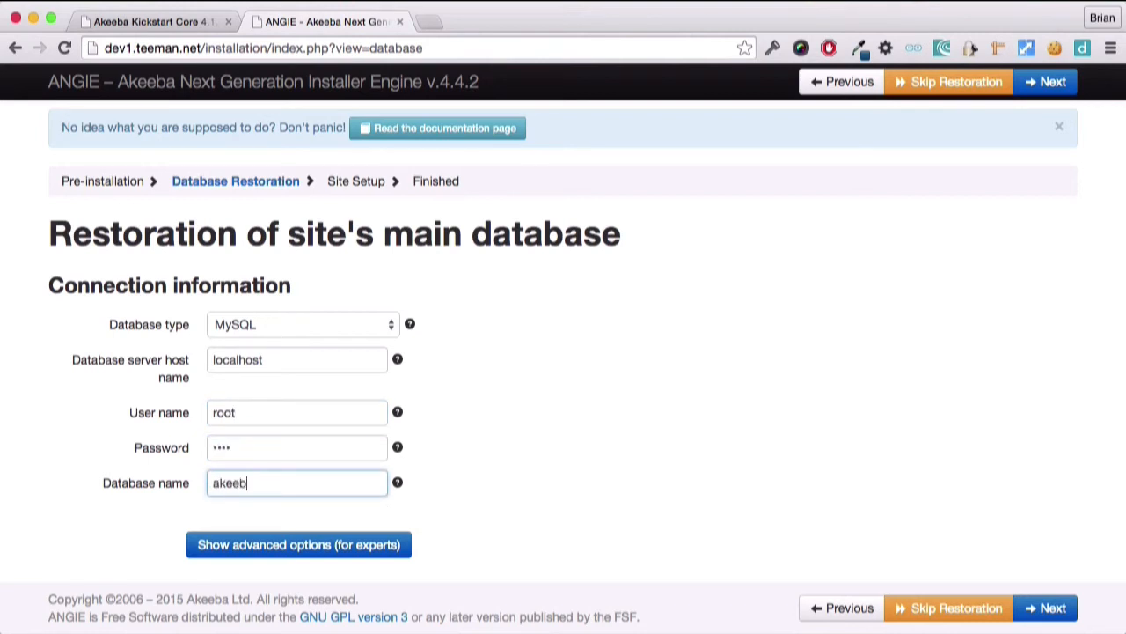
type("ademo")
left_click(1042, 608)
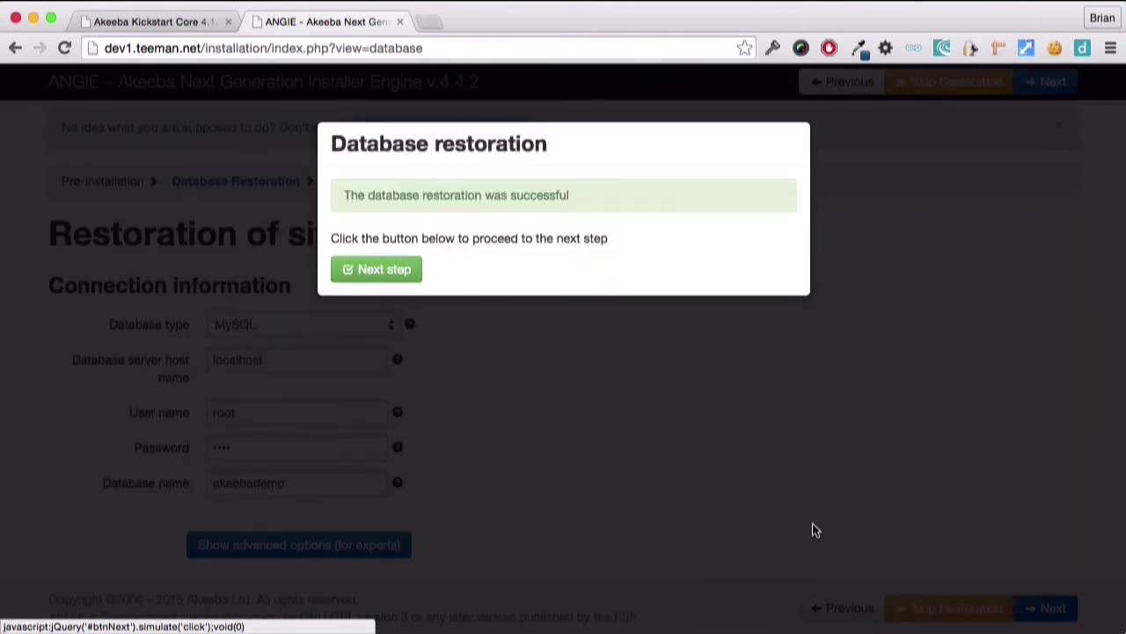
left_click(403, 273)
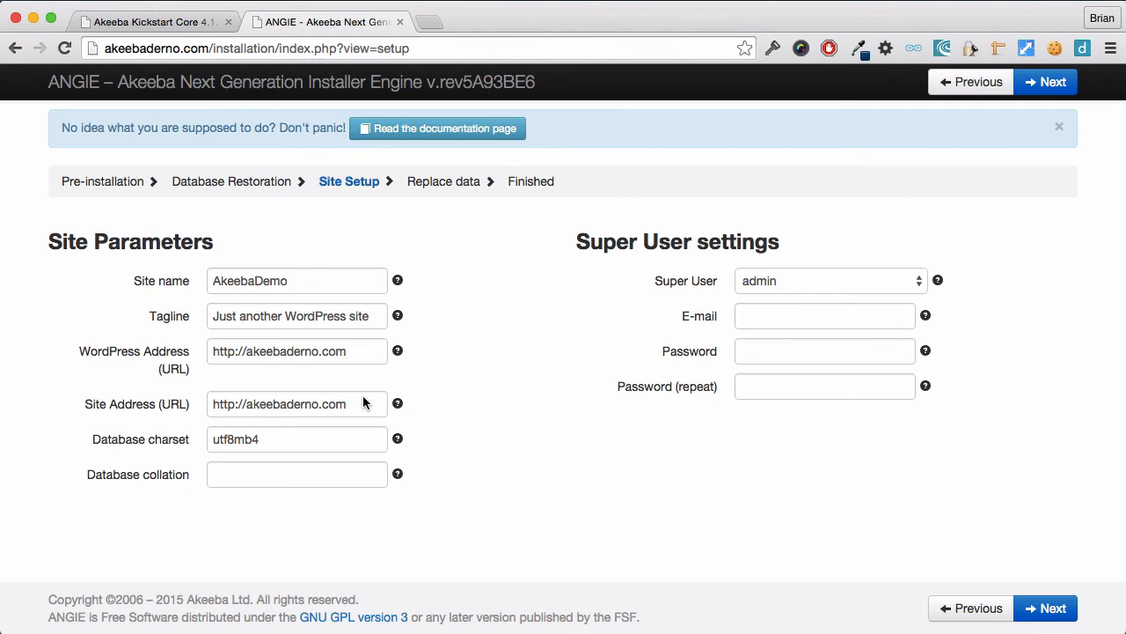
- Review the site name, tagline, WordPress and site addresses and Super User e-mail, and continue through to the Finished page
left_click(317, 286)
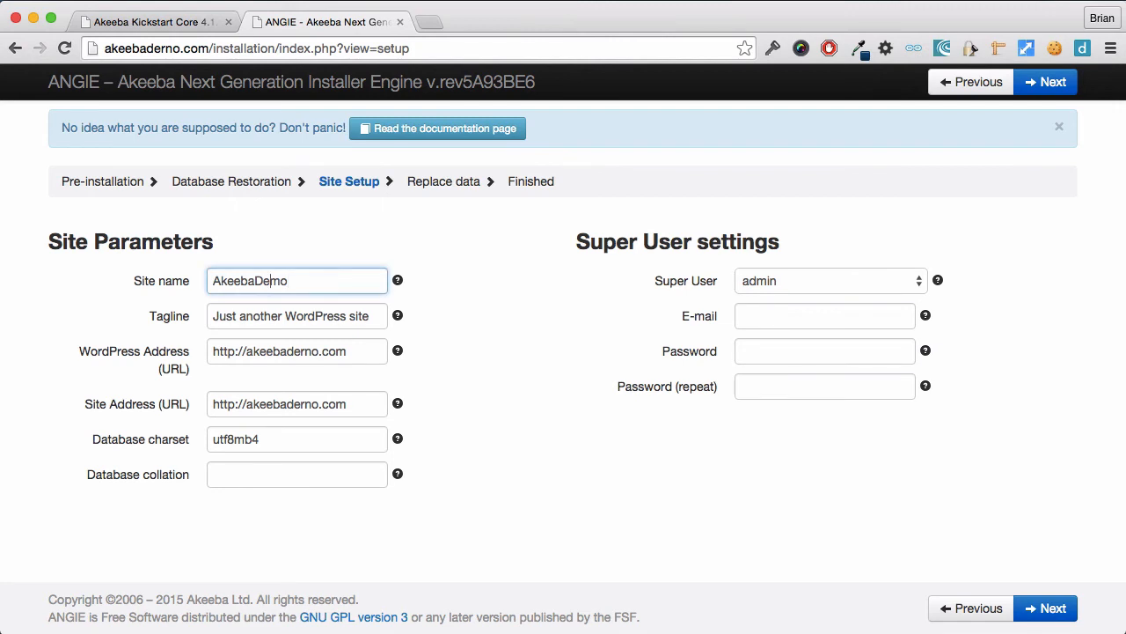
key("Tab")
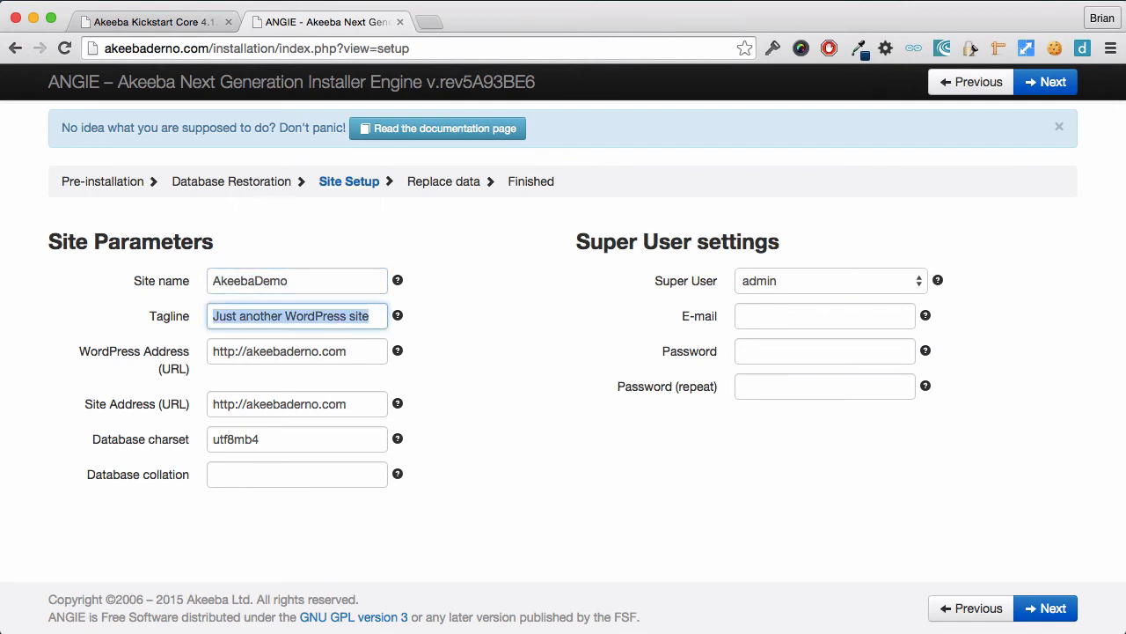
key("Tab")
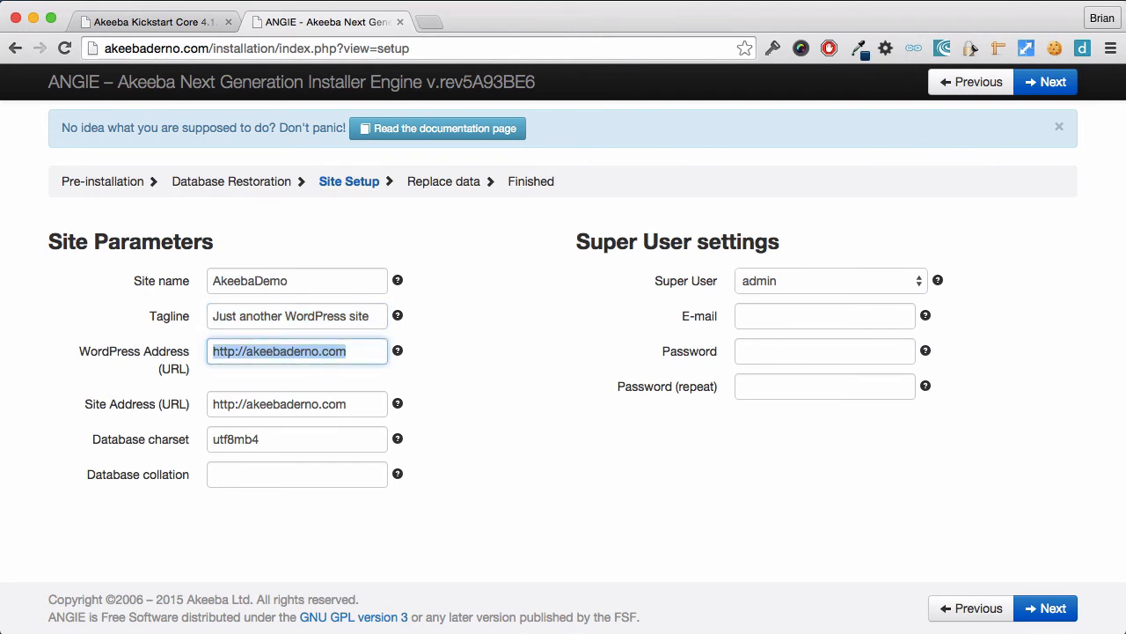
key("Tab")
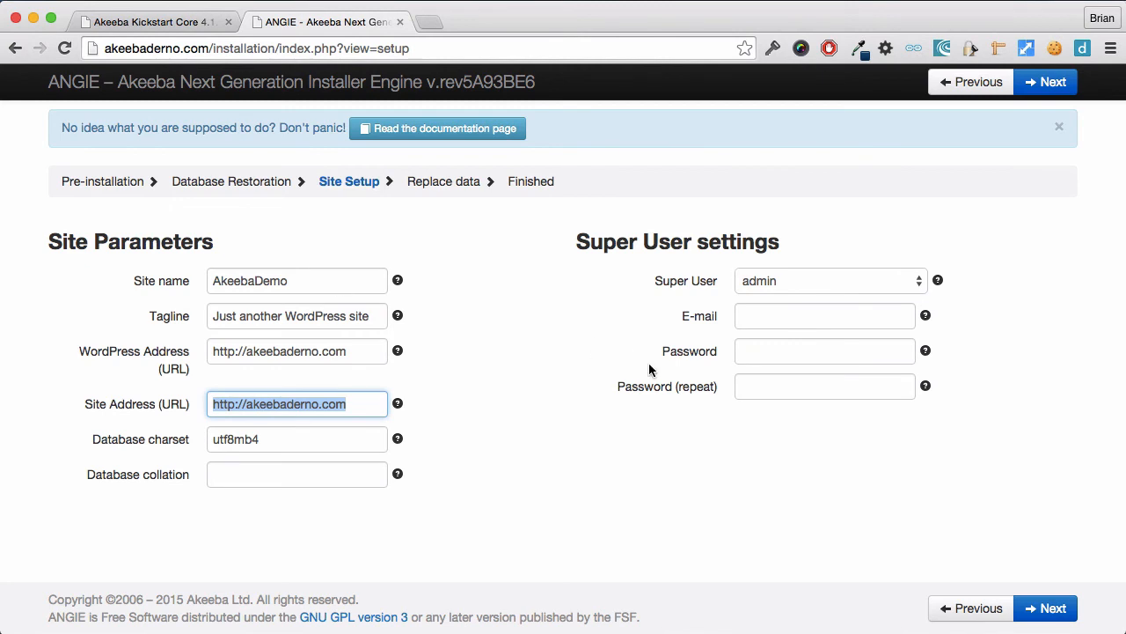
left_click(793, 319)
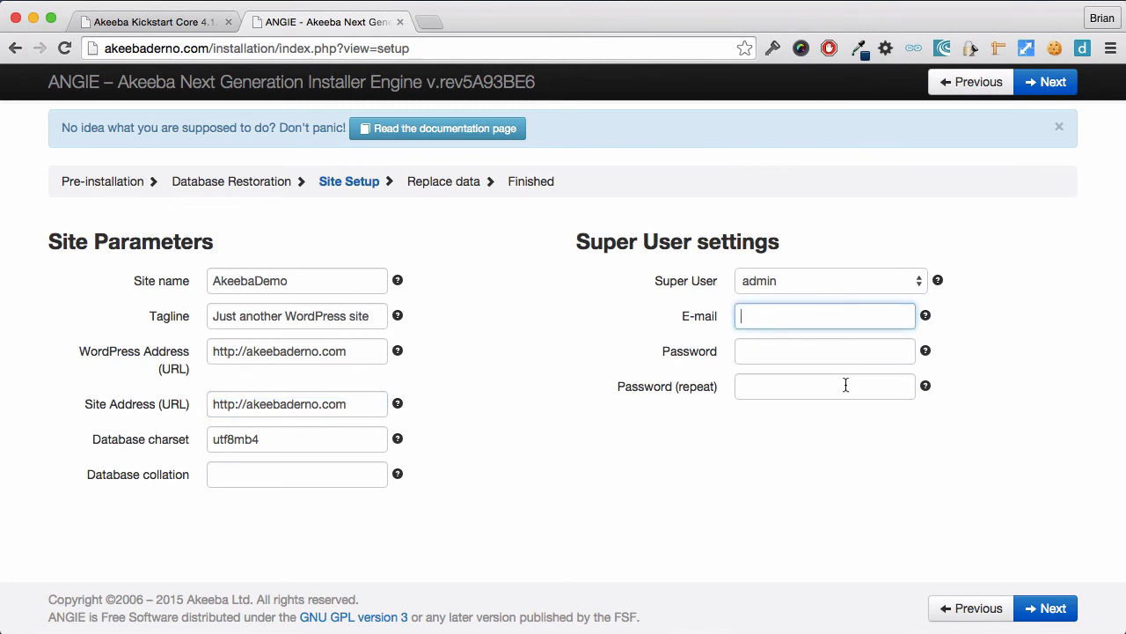
left_click(1041, 608)
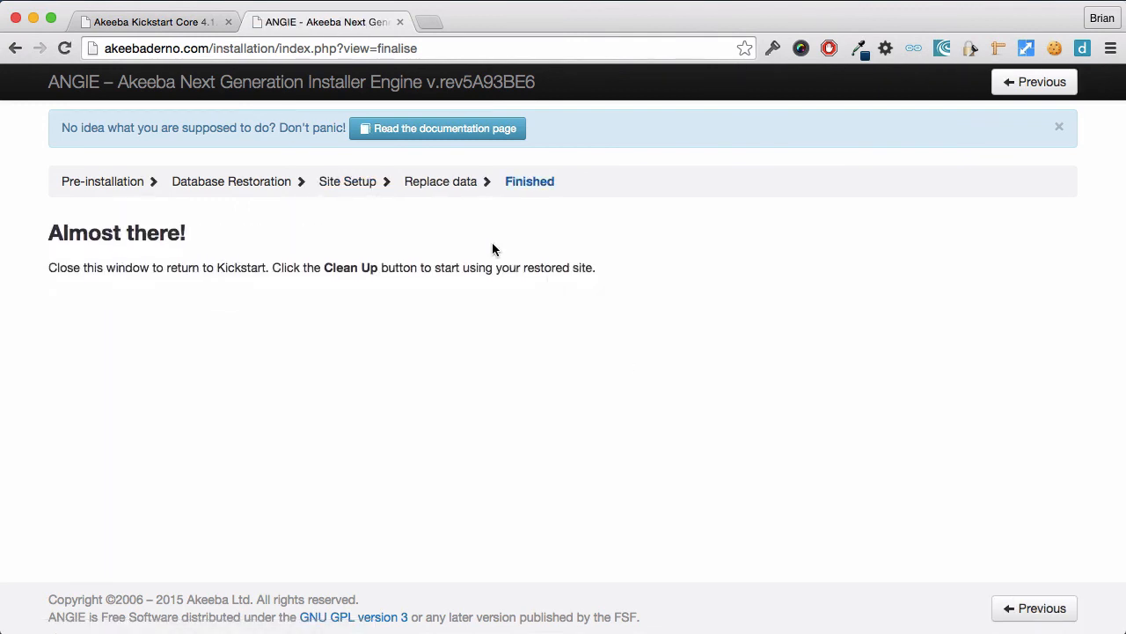
- Close the ANGIE installer, run the Kickstart clean-up and open the restored site's front-end
left_click(399, 22)
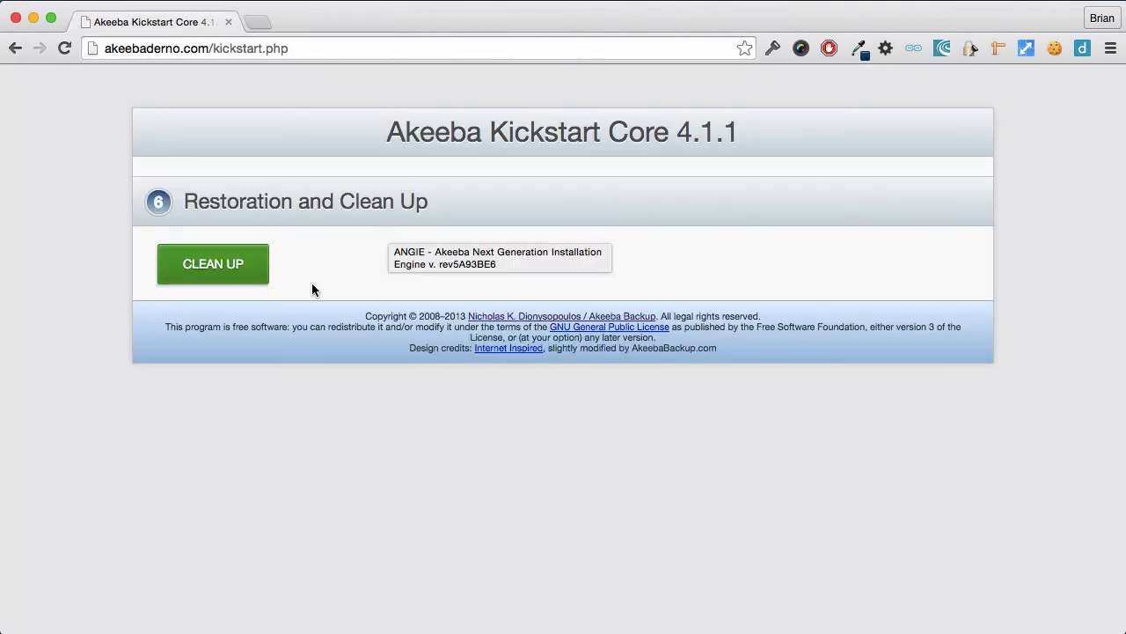
left_click(254, 272)
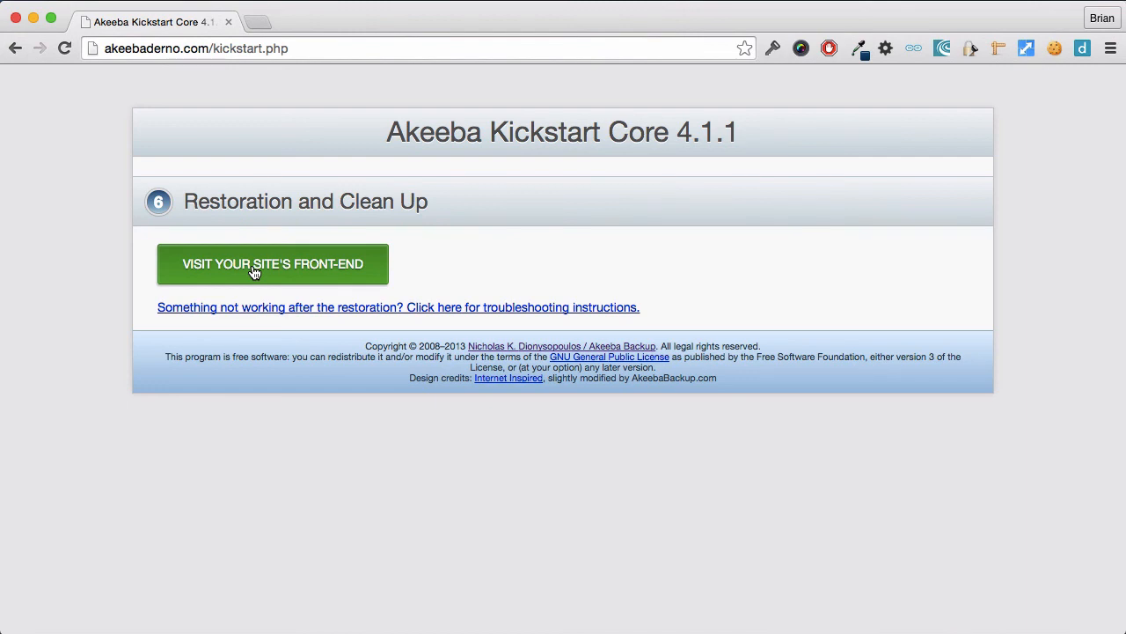
left_click(253, 272)
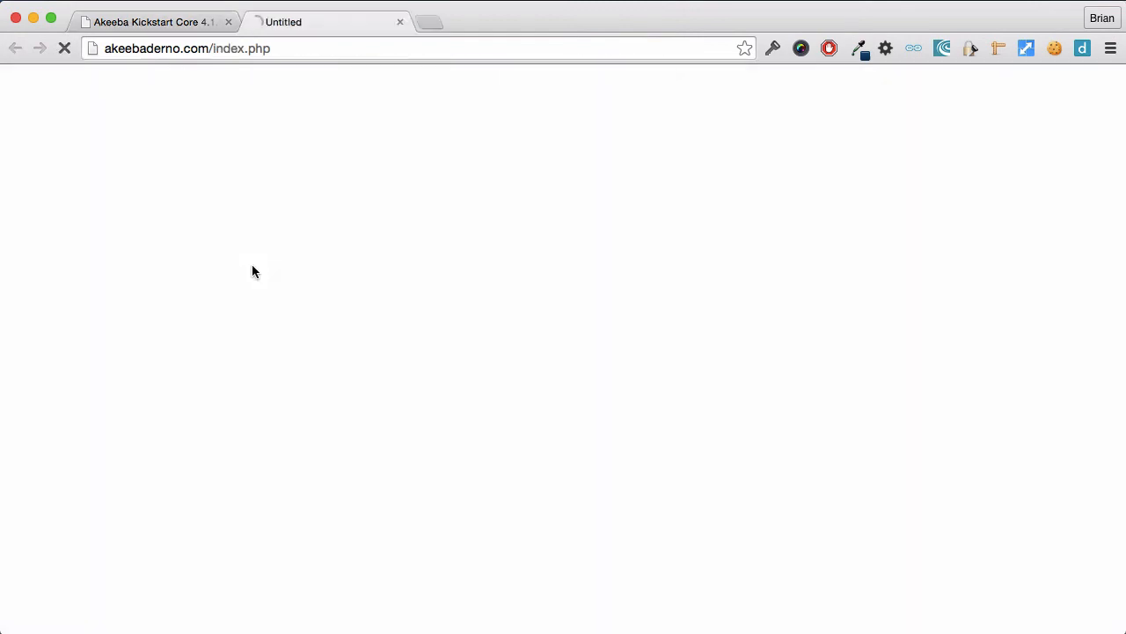